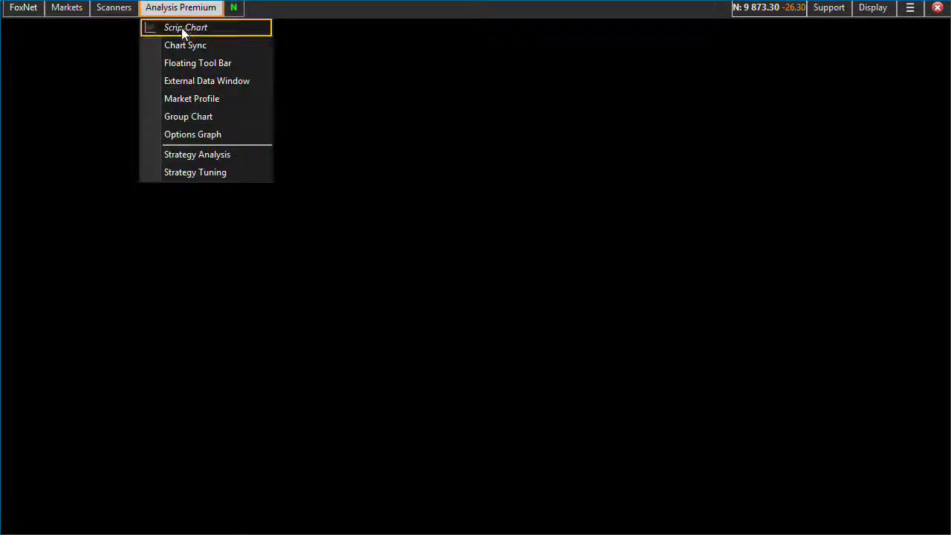
Step: Open an Aurobindo Pharma Ltd. chart as weekly candlesticks, zoomed out to 134 bars
{"action": "left_click", "coordinate": [183, 30]}
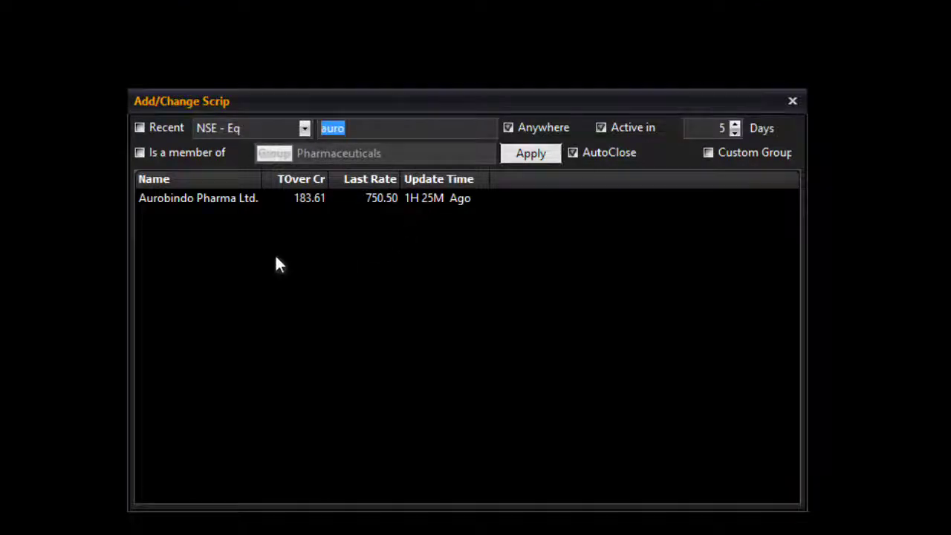
{"action": "double_click", "coordinate": [215, 201]}
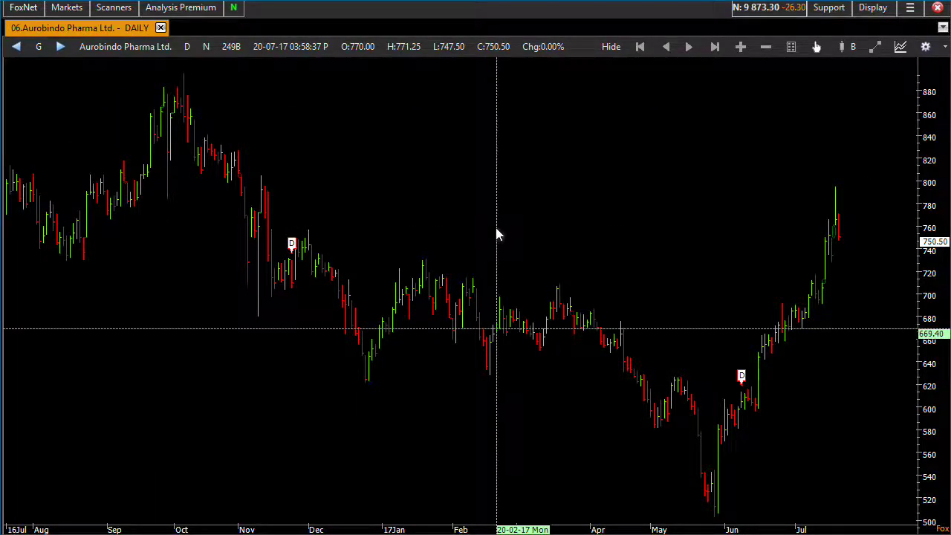
{"action": "scroll", "coordinate": [496, 235], "scroll_direction": "up", "scroll_amount": 5}
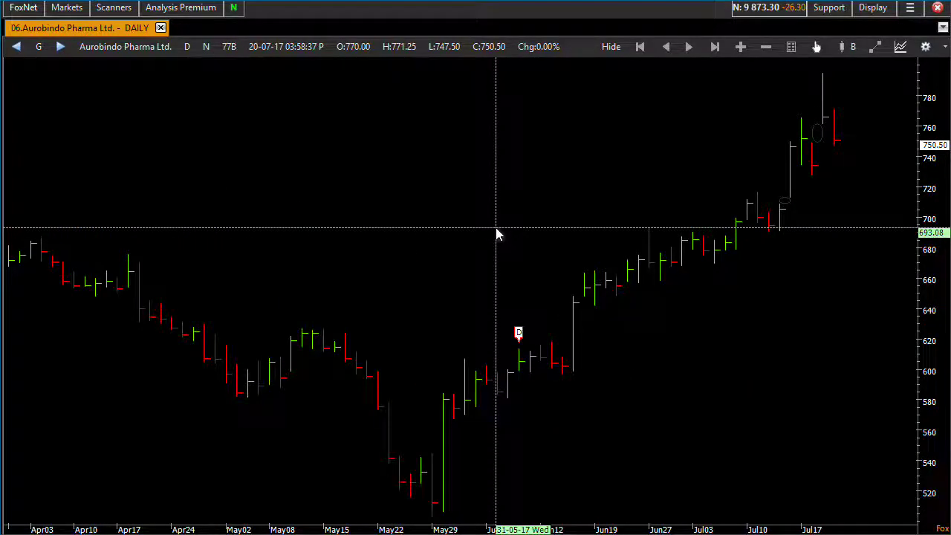
{"action": "key", "text": "c"}
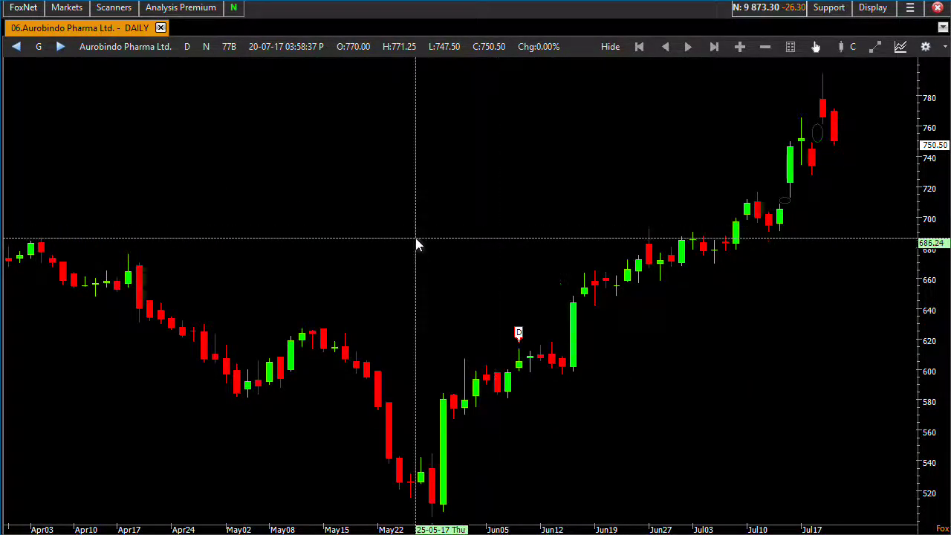
{"action": "left_click", "coordinate": [187, 48]}
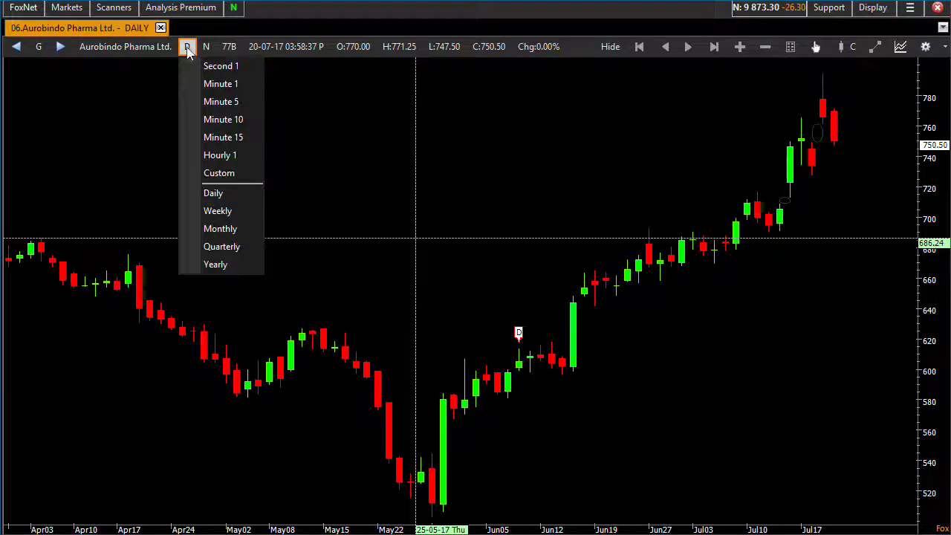
{"action": "left_click", "coordinate": [218, 211]}
{"action": "scroll", "coordinate": [420, 303], "scroll_direction": "down", "scroll_amount": 3}
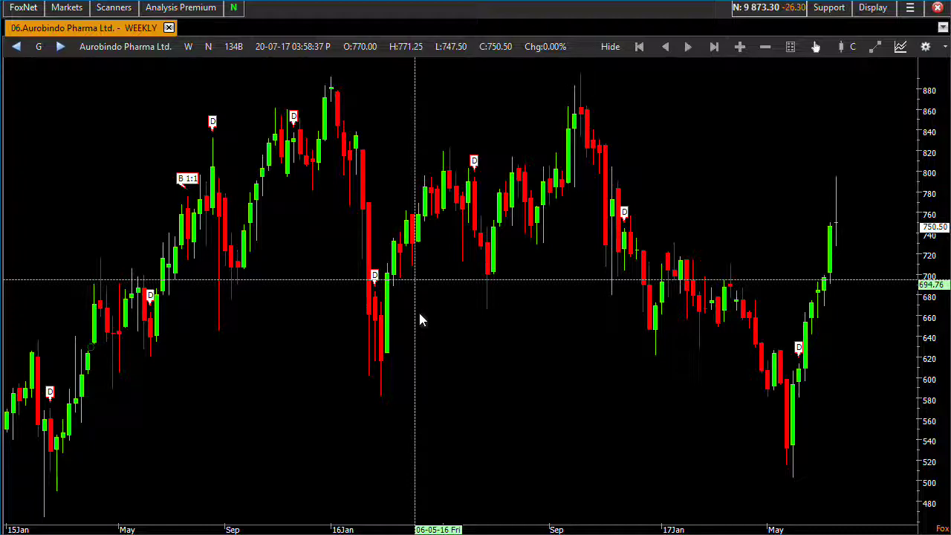
Step: Add a Donchian Channel study to the chart from the Study Manager
{"action": "key", "text": "ctrl+i"}
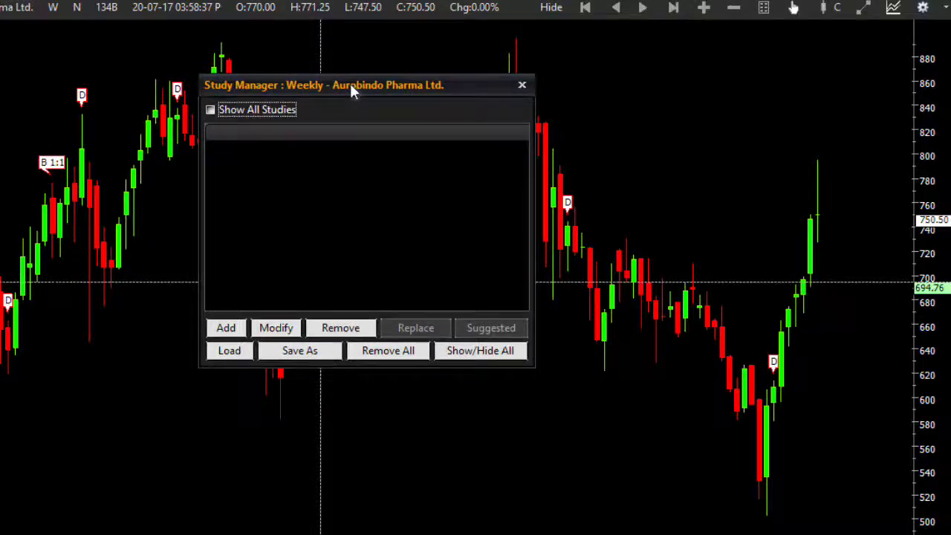
{"action": "left_click_drag", "start_coordinate": [353, 88], "coordinate": [278, 146]}
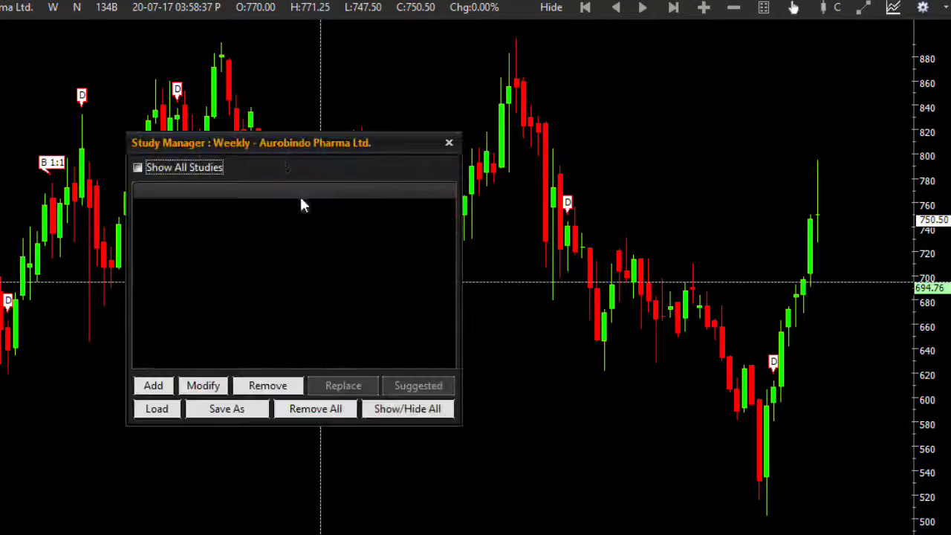
{"action": "left_click", "coordinate": [153, 386]}
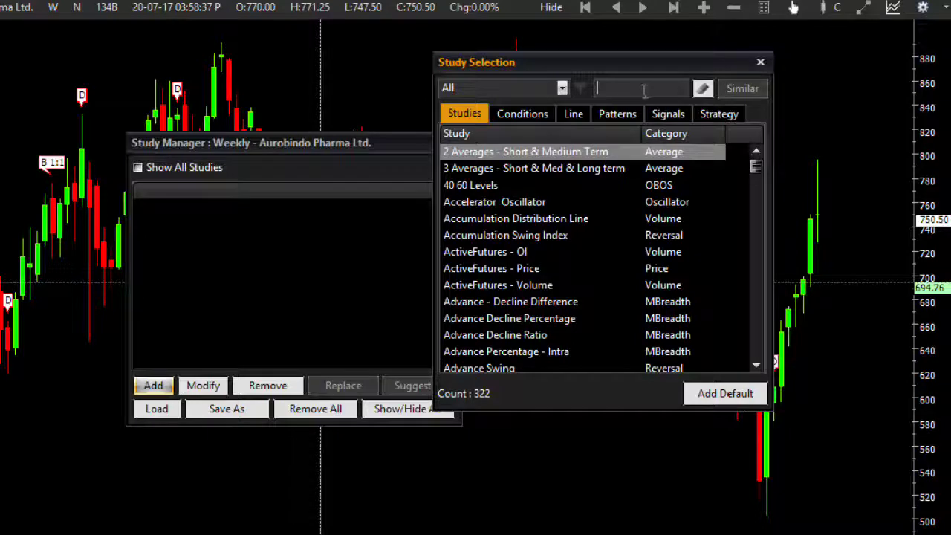
{"action": "type", "text": "donc"}
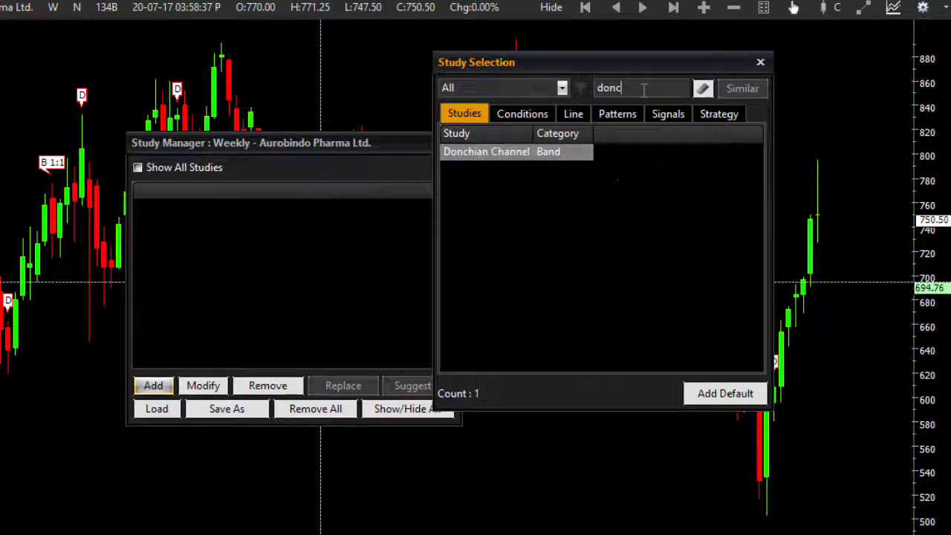
{"action": "double_click", "coordinate": [496, 157]}
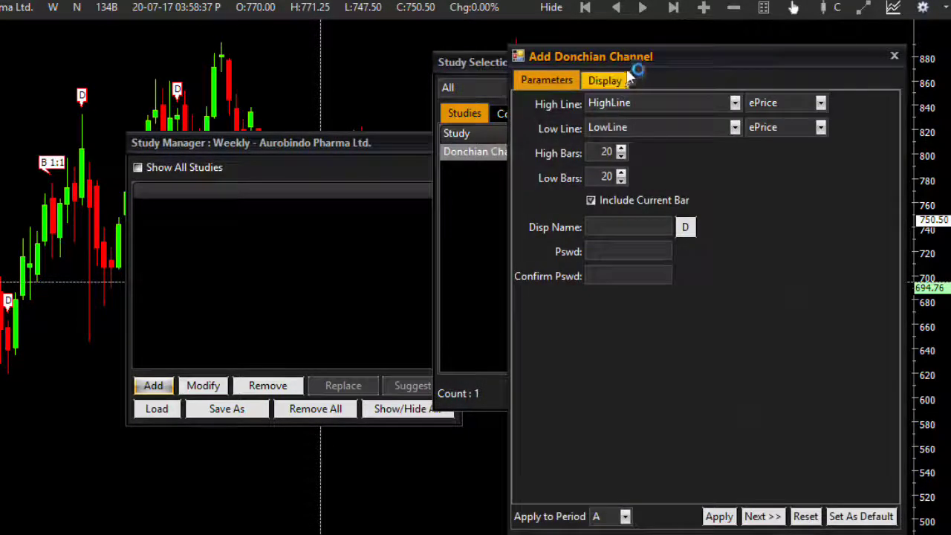
{"action": "left_click_drag", "start_coordinate": [627, 60], "coordinate": [646, 61]}
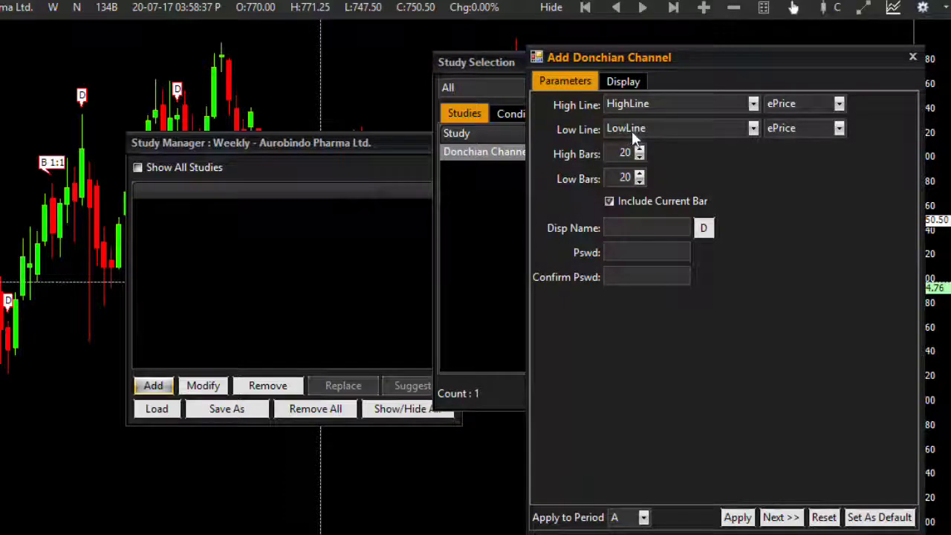
Step: Set High and Low Bars to 52, exclude the current bar, and name it 52WeeksHHAndLL
{"action": "double_click", "coordinate": [624, 153]}
{"action": "type", "text": "52"}
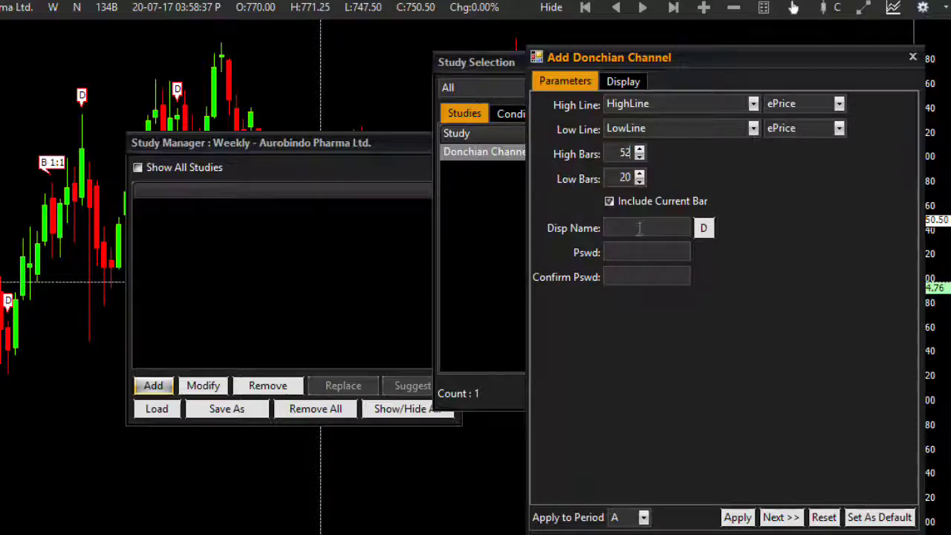
{"action": "key", "text": "Tab"}
{"action": "type", "text": "52"}
{"action": "key", "text": "shift+Tab"}
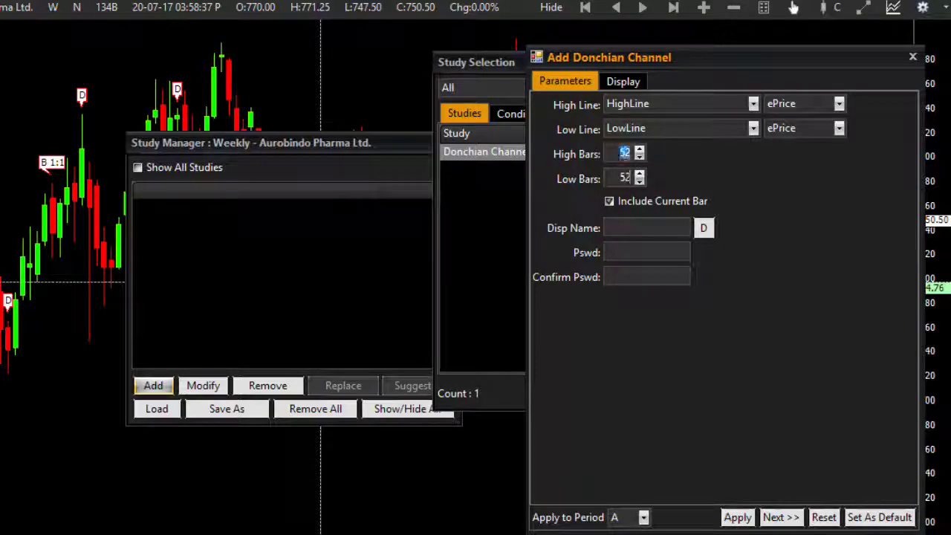
{"action": "key", "text": "Tab"}
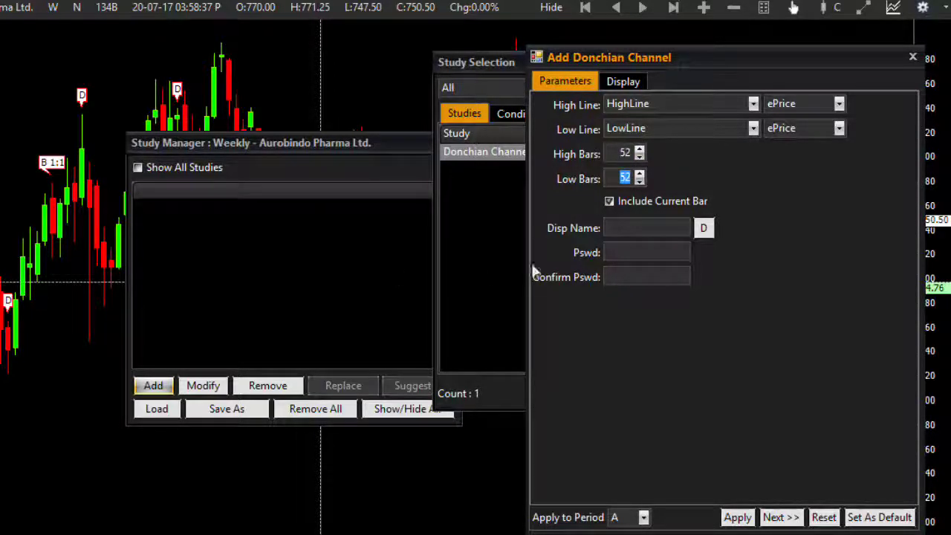
{"action": "left_click", "coordinate": [609, 202]}
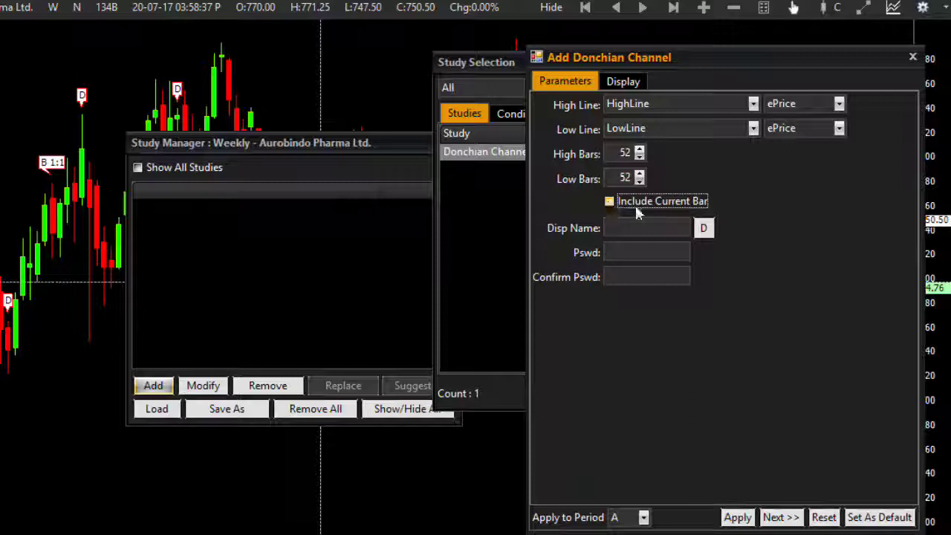
{"action": "left_click", "coordinate": [642, 230]}
{"action": "type", "text": "52WeeksHigh"}
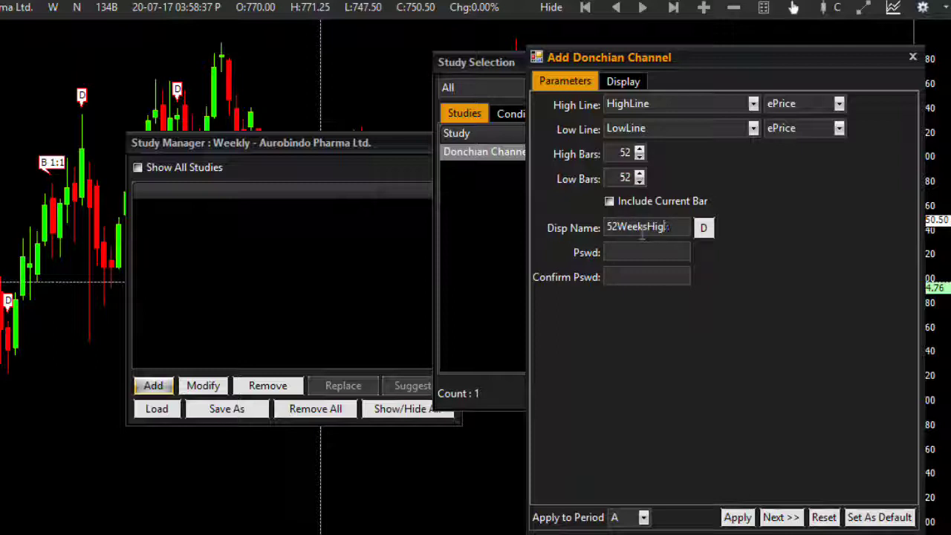
{"action": "type", "text": "AndLL"}
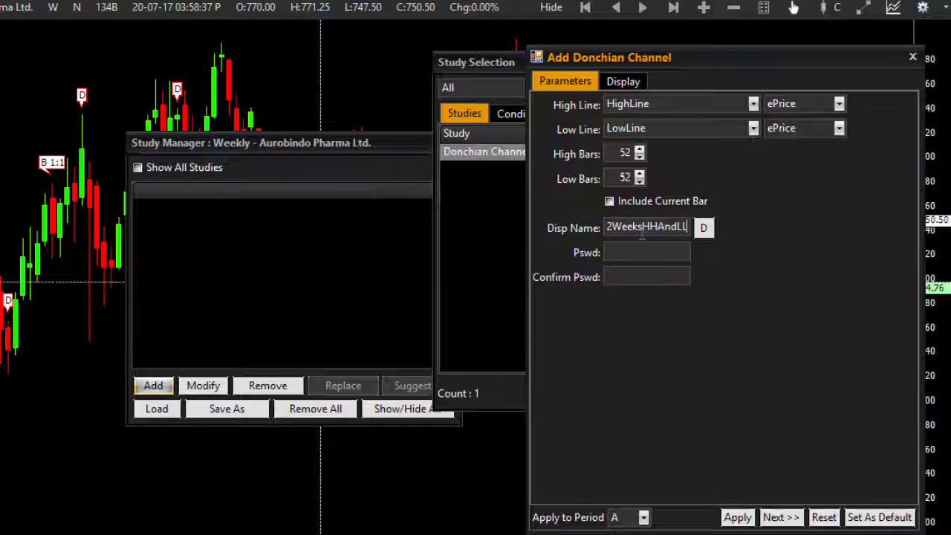
Step: Make the channel lines thickness 3 and apply the study to the chart
{"action": "left_click", "coordinate": [781, 518]}
{"action": "left_click", "coordinate": [825, 202]}
{"action": "left_click", "coordinate": [825, 203]}
{"action": "left_click", "coordinate": [850, 516]}
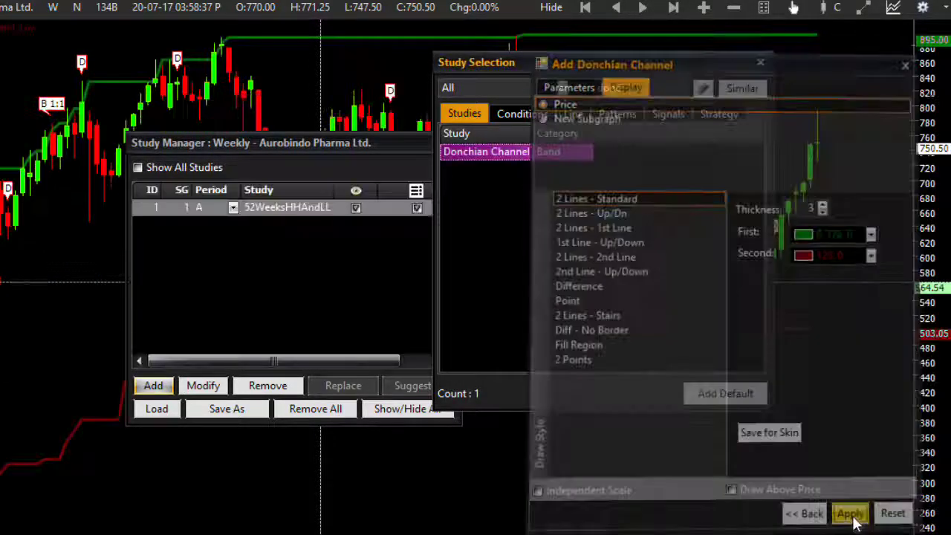
Step: Readjust the chart zoom and bring the study manager back over the chart
{"action": "left_click", "coordinate": [444, 144]}
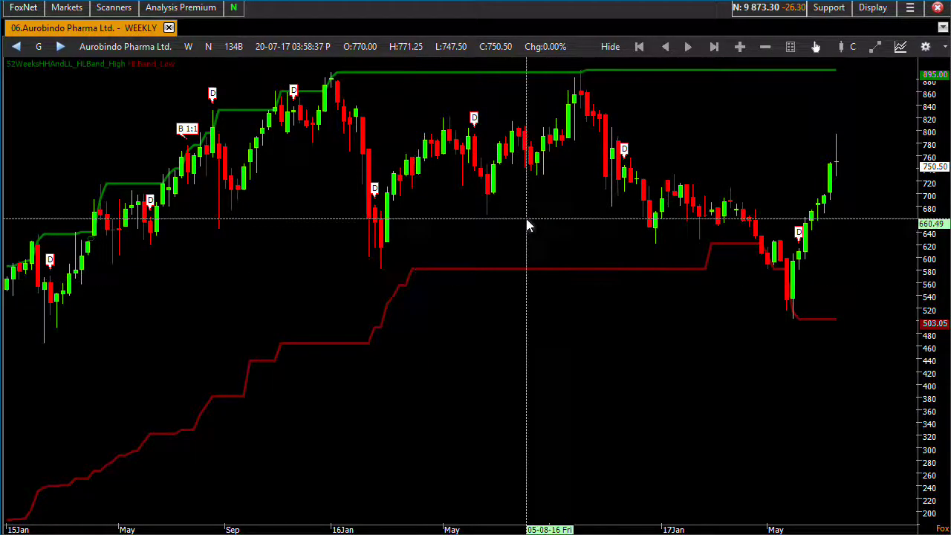
{"action": "scroll", "coordinate": [527, 223], "scroll_direction": "down", "scroll_amount": 4}
{"action": "scroll", "coordinate": [527, 223], "scroll_direction": "up", "scroll_amount": 5}
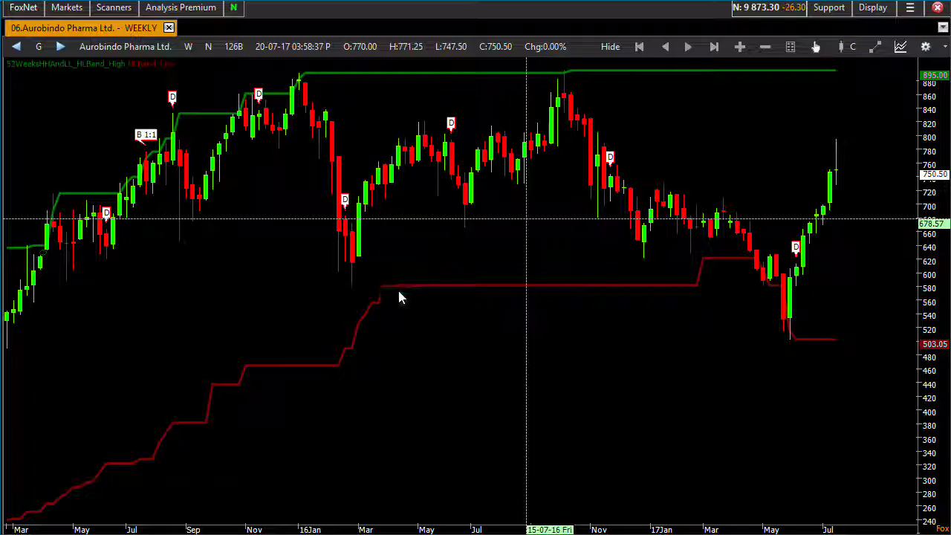
{"action": "left_click", "coordinate": [478, 321]}
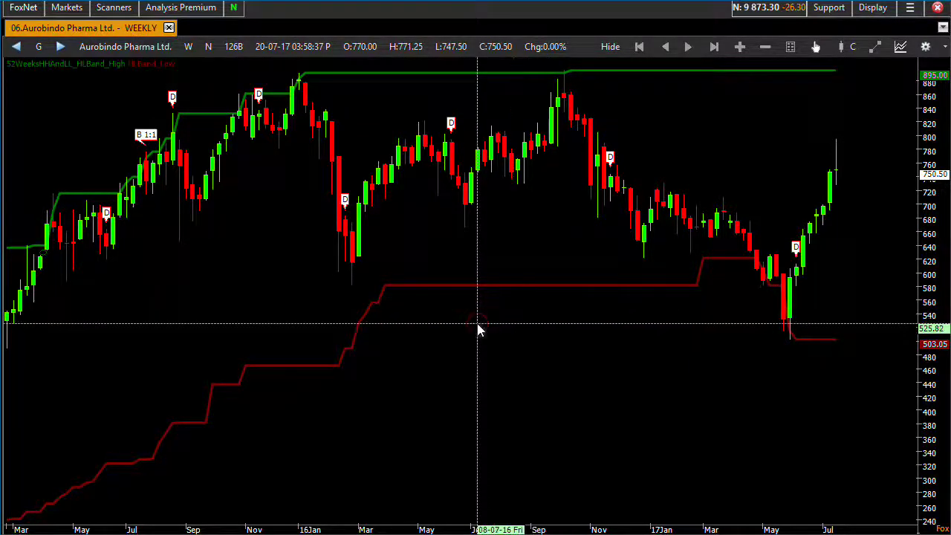
{"action": "left_click_drag", "start_coordinate": [414, 161], "coordinate": [578, 176]}
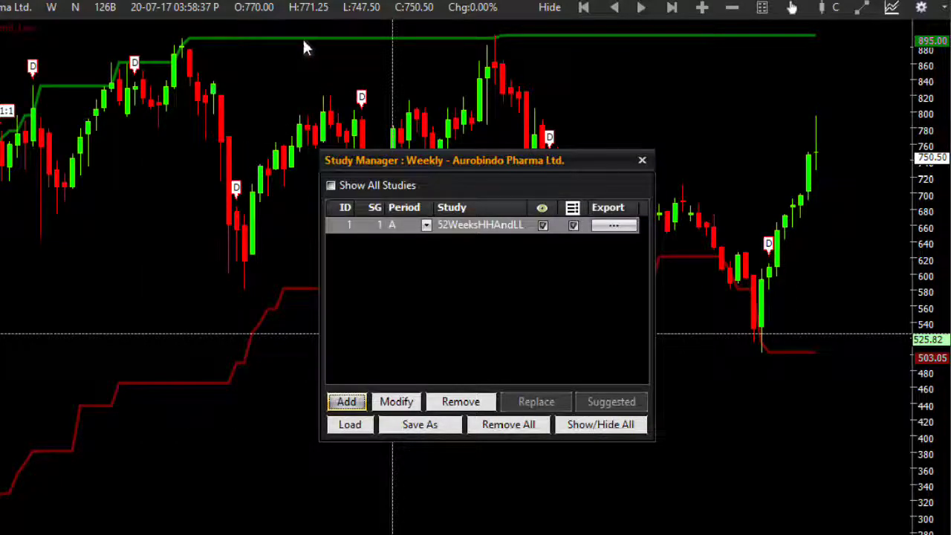
Step: Add a Percentage of Line study, filtering the study list to line studies
{"action": "left_click", "coordinate": [347, 401]}
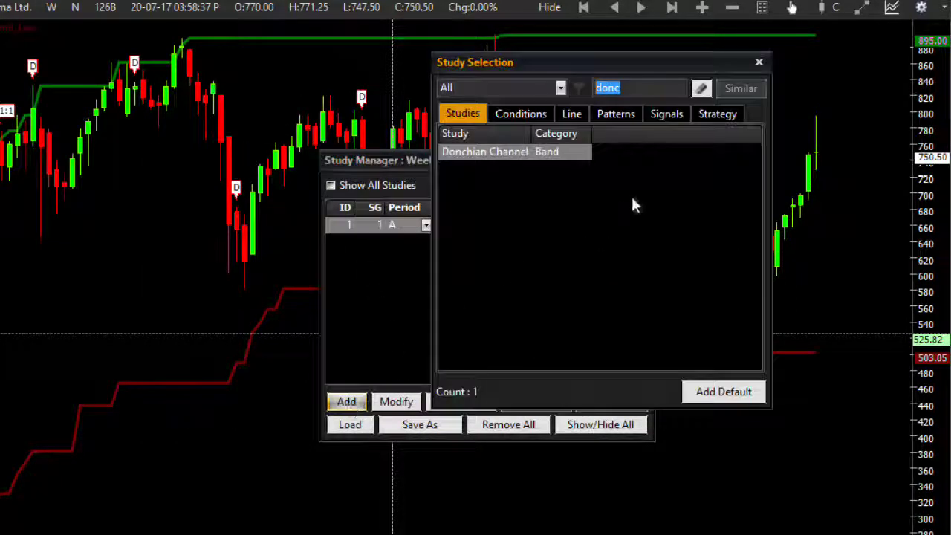
{"action": "type", "text": "percen"}
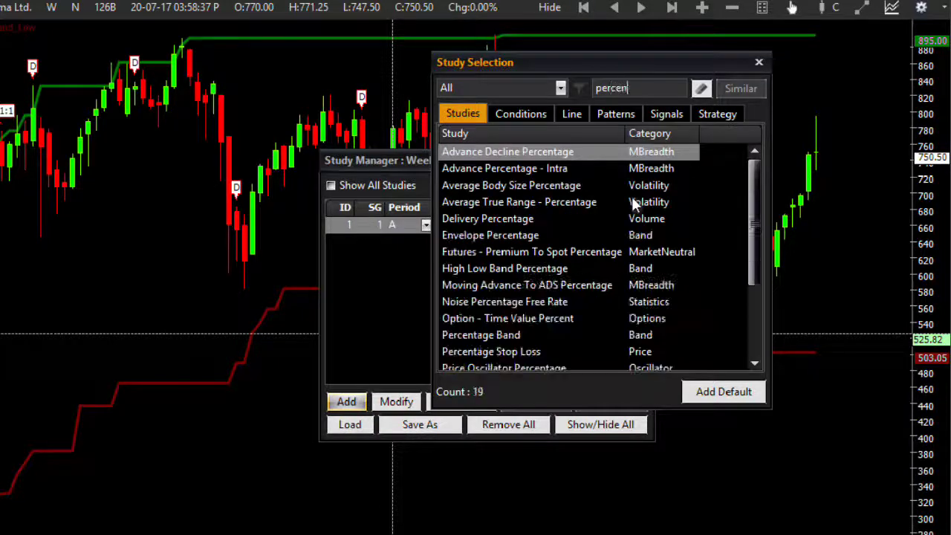
{"action": "type", "text": "tage"}
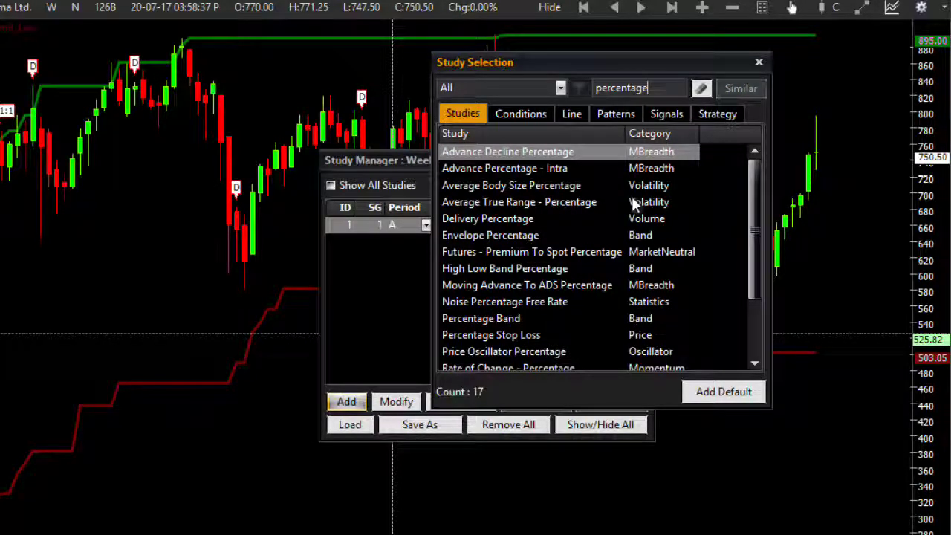
{"action": "left_click", "coordinate": [492, 318]}
{"action": "scroll", "coordinate": [445, 318], "scroll_direction": "down", "scroll_amount": 4}
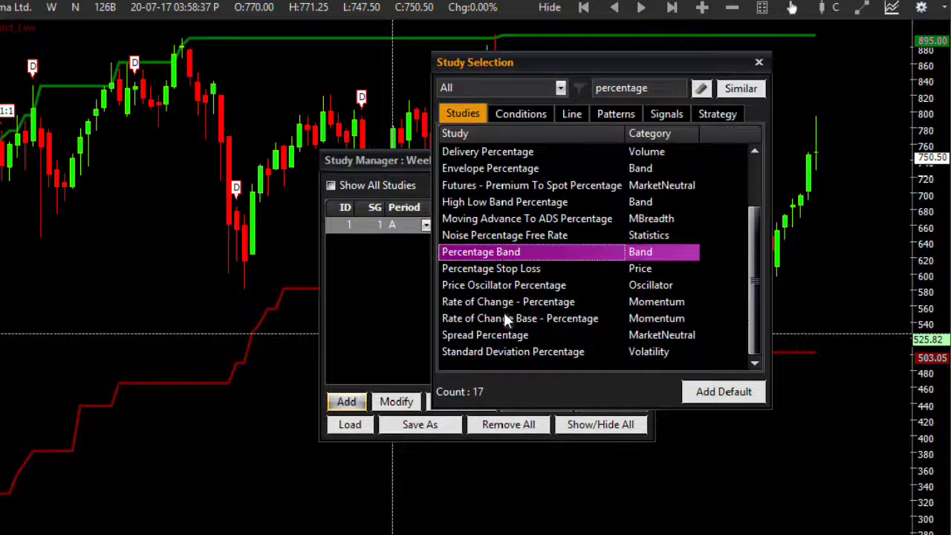
{"action": "scroll", "coordinate": [505, 318], "scroll_direction": "up", "scroll_amount": 4}
{"action": "left_click", "coordinate": [576, 113]}
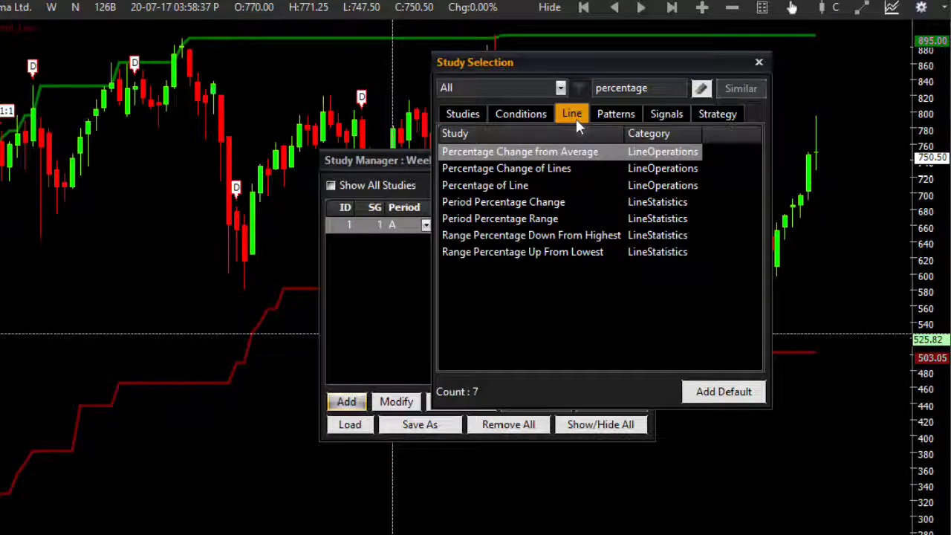
{"action": "double_click", "coordinate": [484, 187]}
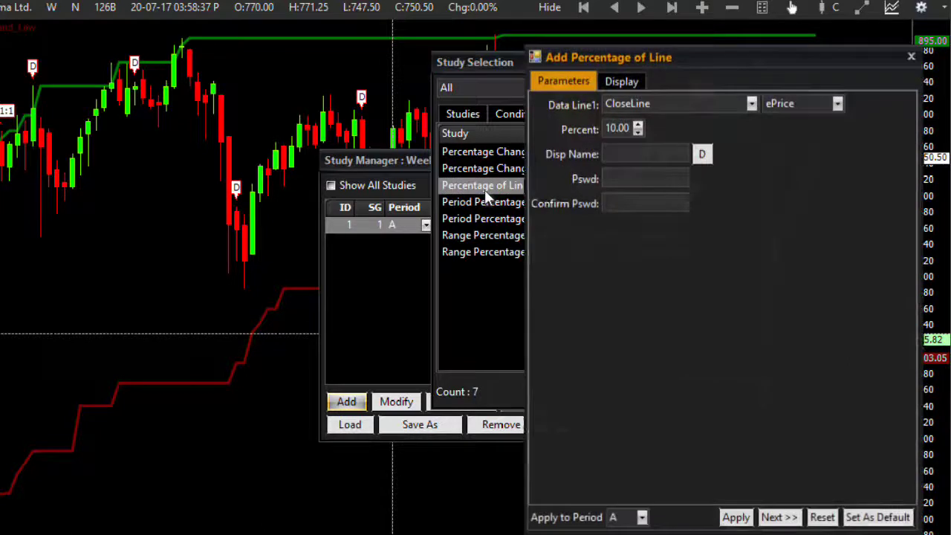
{"action": "left_click_drag", "start_coordinate": [618, 64], "coordinate": [510, 90]}
Step: Base it on 52WeeksHHAndLL_HLBand_High at 2 percent, name it 2%OfHH, and apply
{"action": "left_click", "coordinate": [536, 130]}
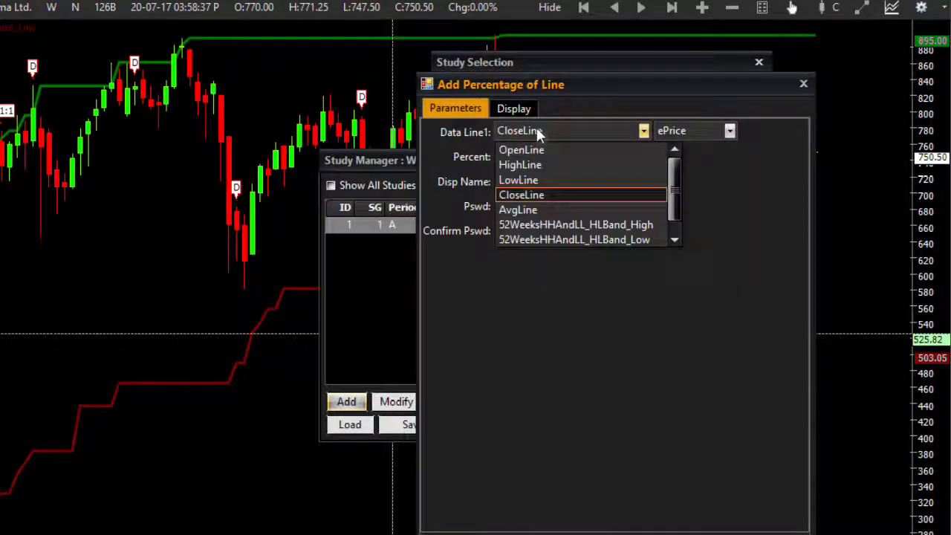
{"action": "left_click", "coordinate": [596, 226]}
{"action": "left_click_drag", "start_coordinate": [506, 156], "coordinate": [449, 153]}
{"action": "type", "text": "2"}
{"action": "left_click", "coordinate": [594, 182]}
{"action": "left_click_drag", "start_coordinate": [557, 189], "coordinate": [416, 186]}
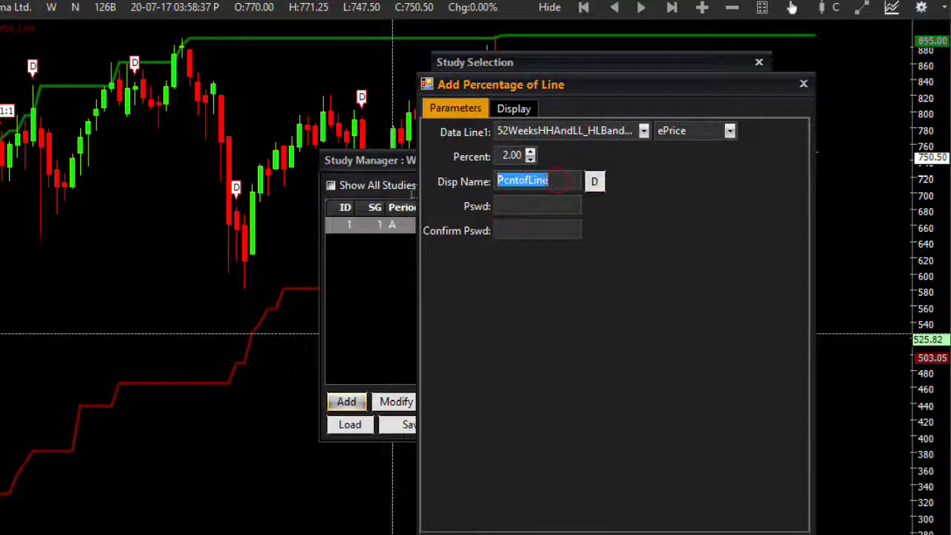
{"action": "type", "text": "2%Ofhg"}
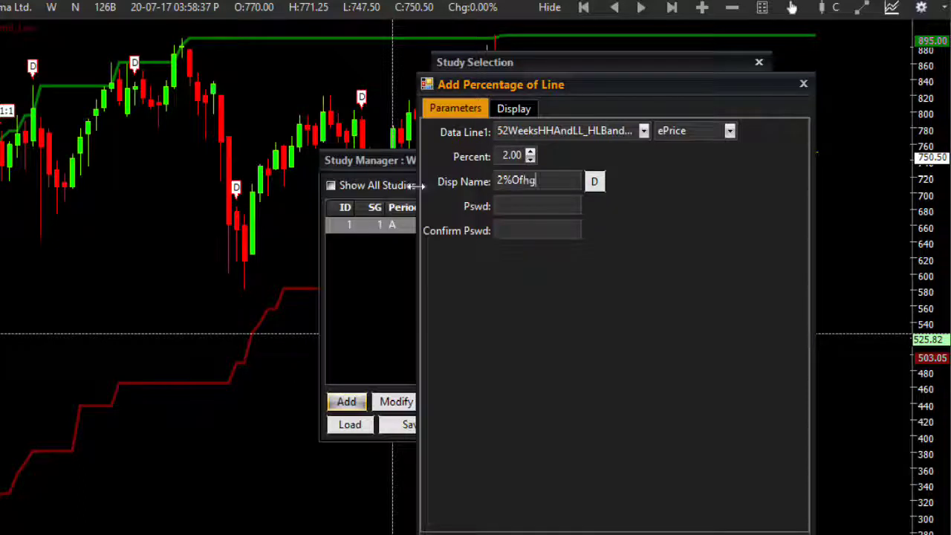
{"action": "key", "text": "BackSpace"}
{"action": "key", "text": "BackSpace"}
{"action": "type", "text": "H"}
{"action": "left_click", "coordinate": [743, 532]}
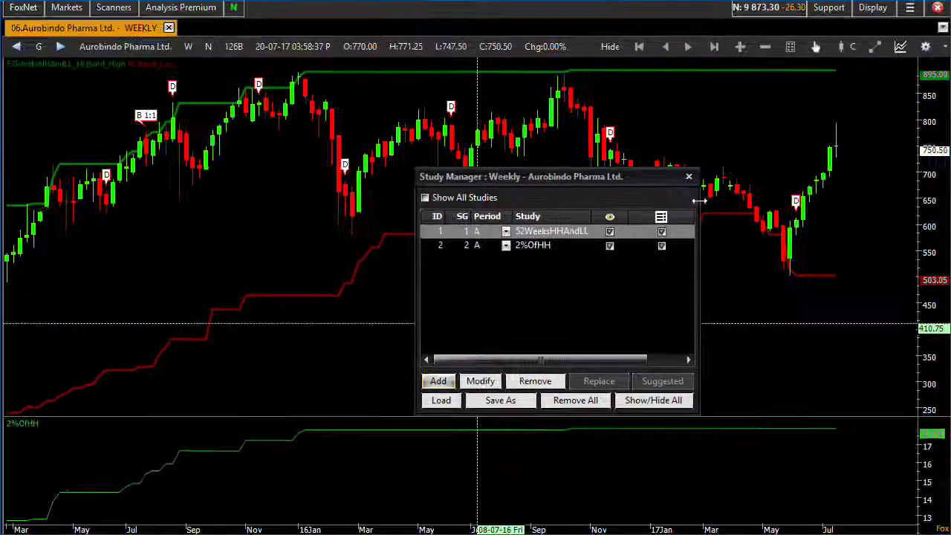
Step: Check a February 2016 bar's values, including 2%OfHH, in the data window, then reopen the study list
{"action": "left_click", "coordinate": [710, 161]}
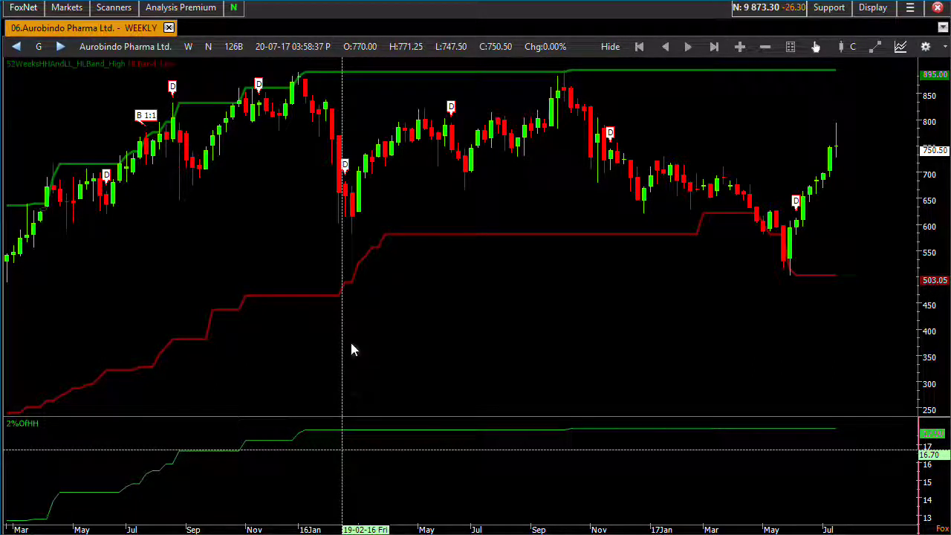
{"action": "left_click", "coordinate": [325, 341]}
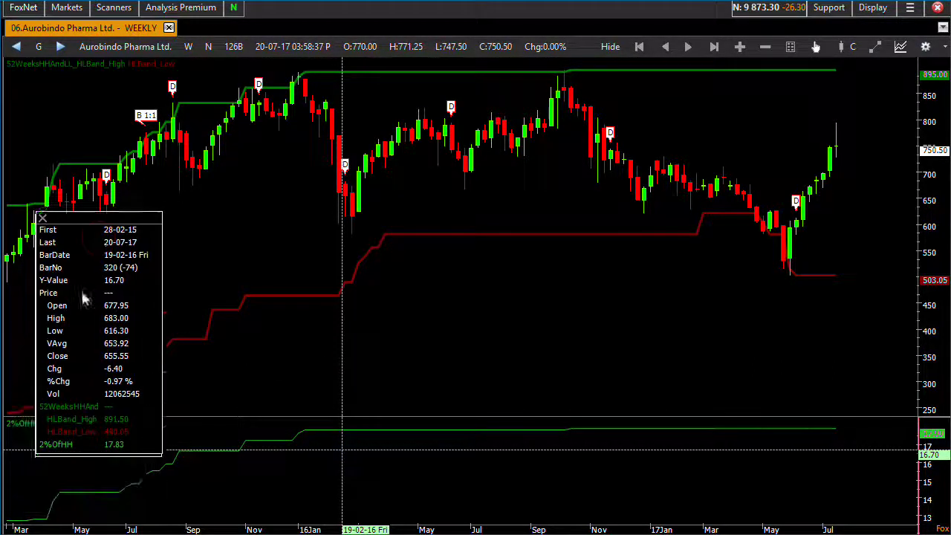
{"action": "left_click", "coordinate": [339, 188]}
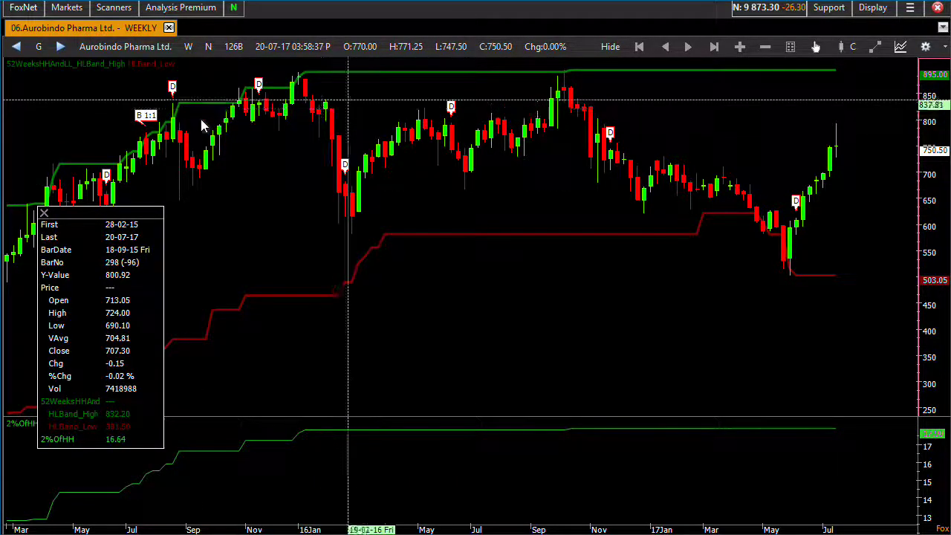
{"action": "key", "text": "ctrl+i"}
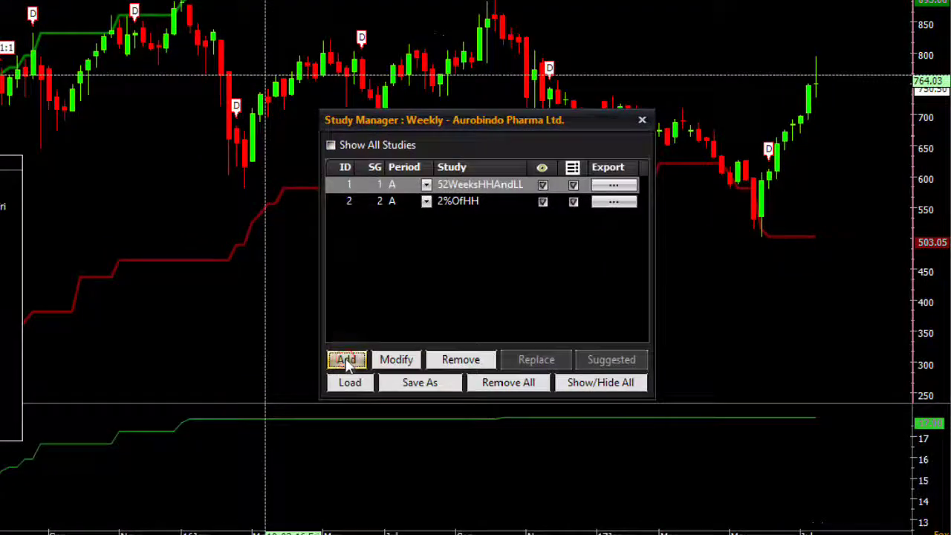
{"action": "left_click", "coordinate": [347, 359]}
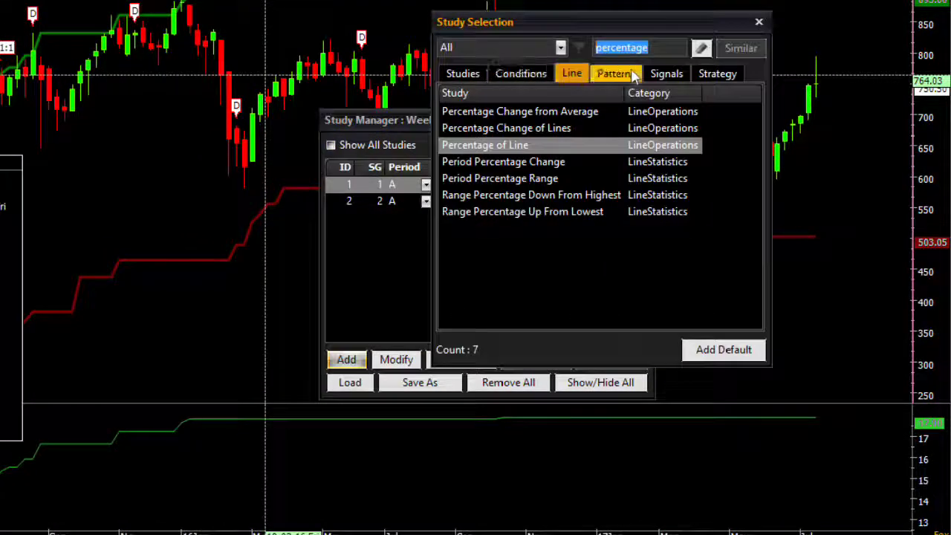
Step: Add a Difference of Lines study: 52-week high band minus 2%OfHH, named 2%OfHHOnPrice
{"action": "type", "text": "diff"}
{"action": "double_click", "coordinate": [490, 113]}
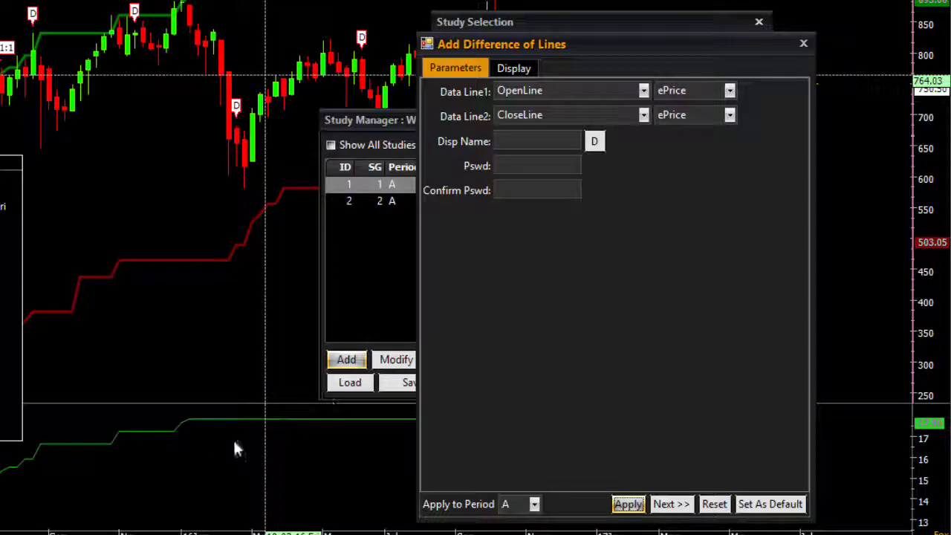
{"action": "left_click", "coordinate": [551, 95]}
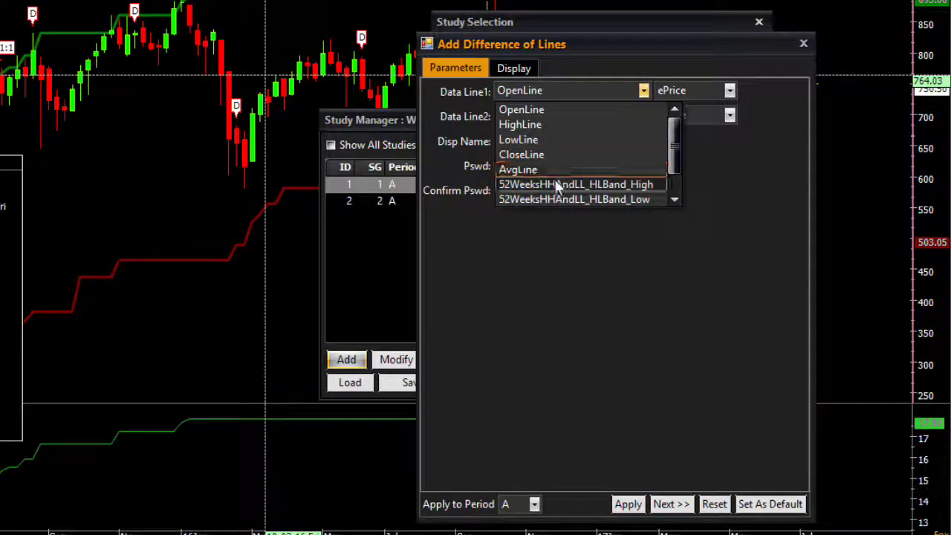
{"action": "left_click", "coordinate": [557, 183]}
{"action": "left_click", "coordinate": [544, 115]}
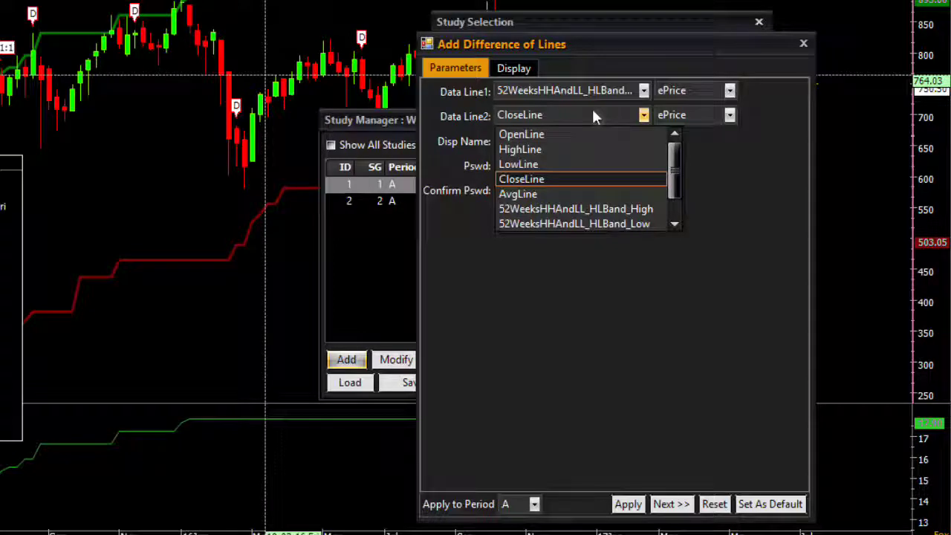
{"action": "scroll", "coordinate": [651, 153], "scroll_direction": "down", "scroll_amount": 1}
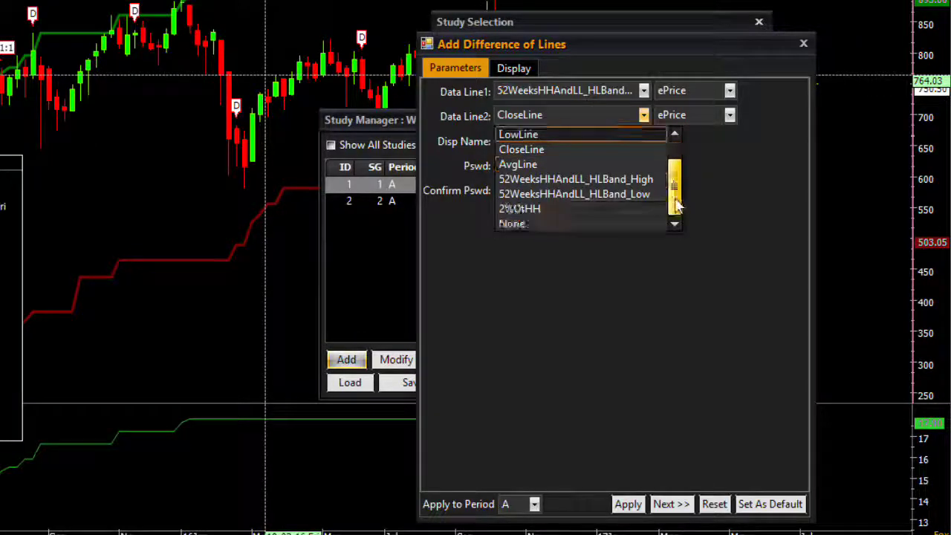
{"action": "left_click", "coordinate": [534, 212]}
{"action": "left_click", "coordinate": [552, 143]}
{"action": "type", "text": "2"}
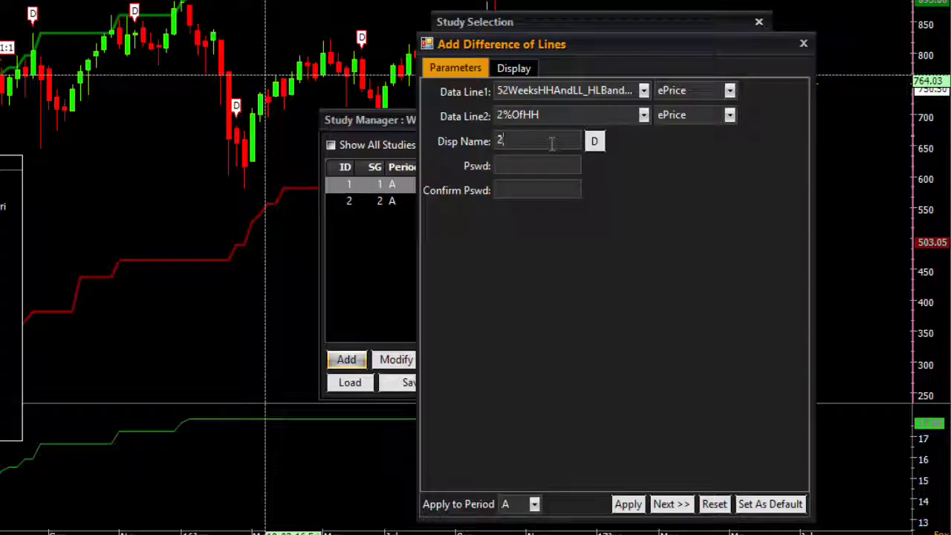
{"action": "type", "text": "%"}
{"action": "type", "text": " fHHOnPrice"}
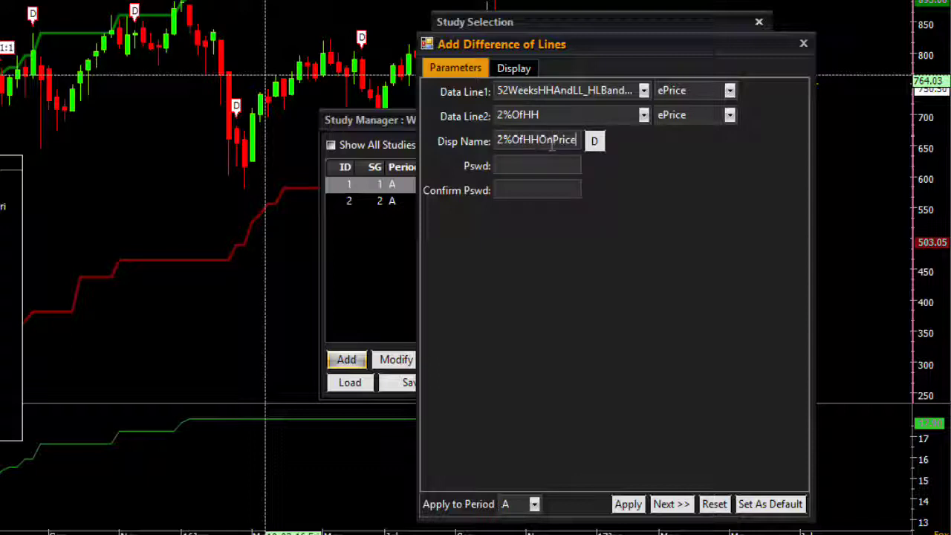
Step: Draw the difference line on the price subgraph with thickness 2 and apply it
{"action": "left_click", "coordinate": [671, 504]}
{"action": "left_click", "coordinate": [716, 189]}
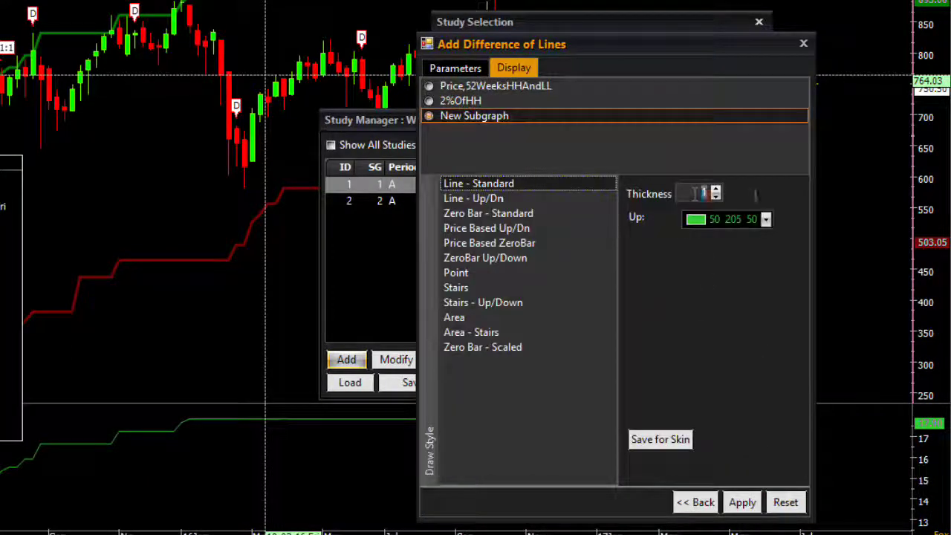
{"action": "left_click", "coordinate": [444, 87]}
{"action": "left_click", "coordinate": [742, 502]}
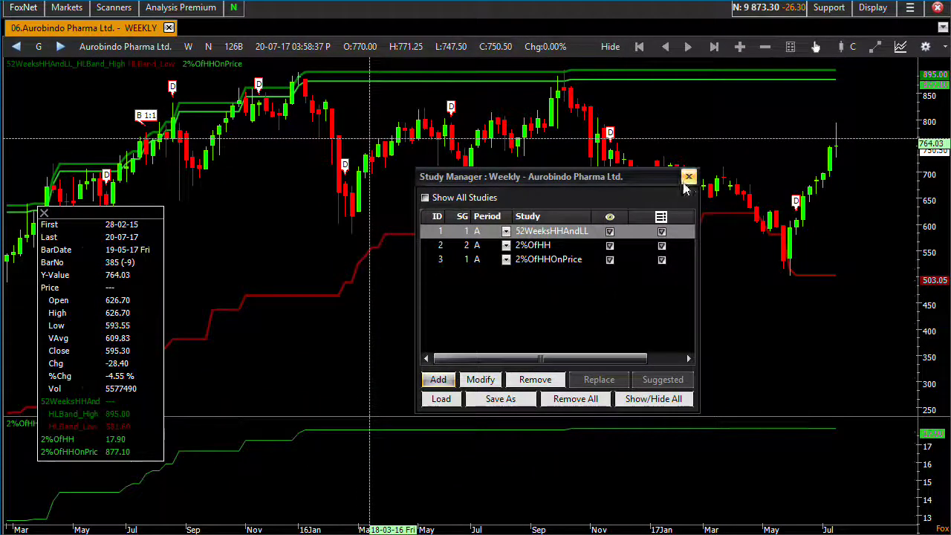
Step: Read 2%OfHHOnPrice at 815.56 and 2%OfHH at 16.64, then select 2%OfHHOnPrice in the study manager
{"action": "left_click", "coordinate": [685, 168]}
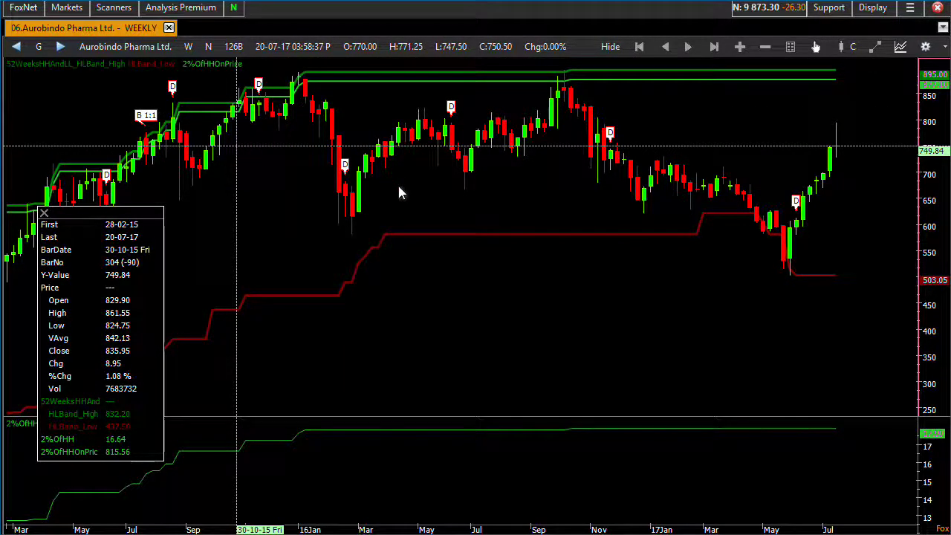
{"action": "key", "text": "ctrl+i"}
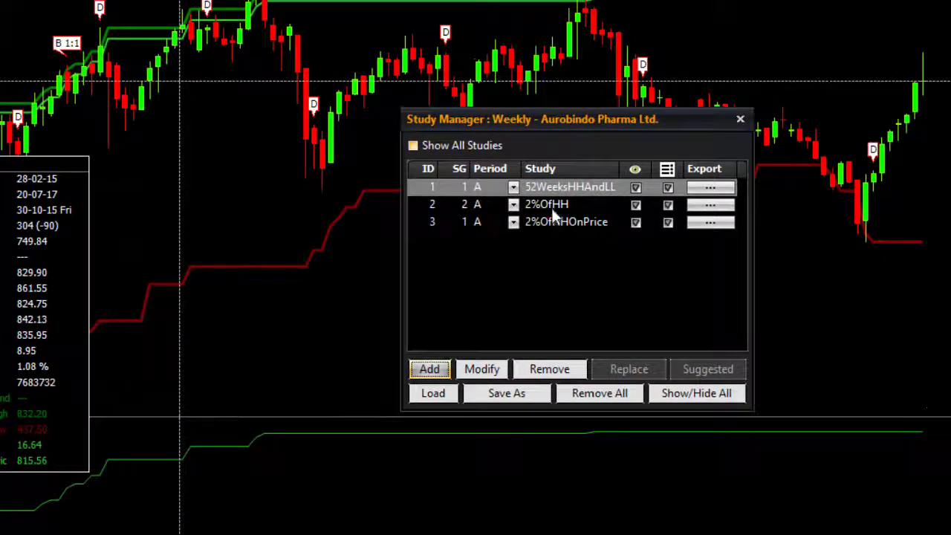
{"action": "left_click", "coordinate": [551, 208]}
{"action": "key", "text": "Down"}
{"action": "key", "text": "Up"}
{"action": "key", "text": "Down"}
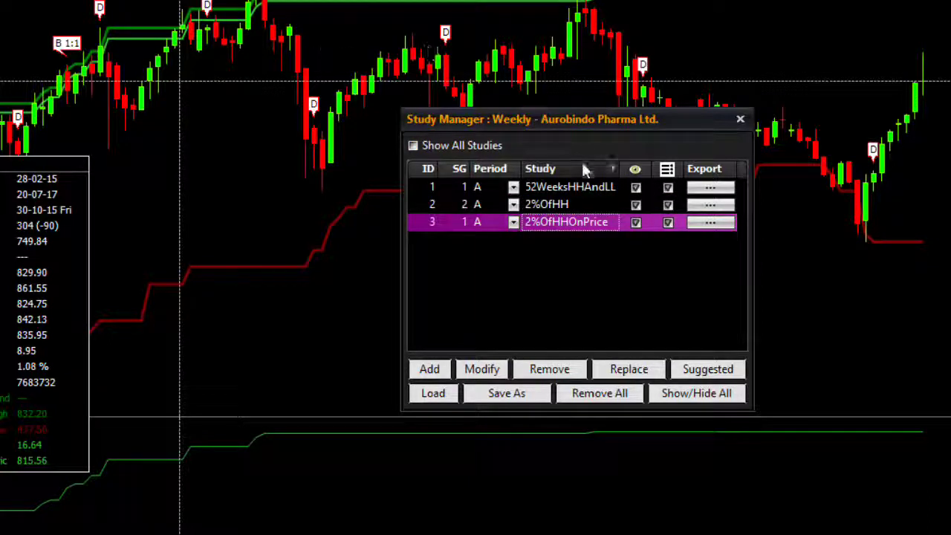
Step: Delete the 2%OfHHOnPrice difference study from the study manager
{"action": "left_click", "coordinate": [554, 211]}
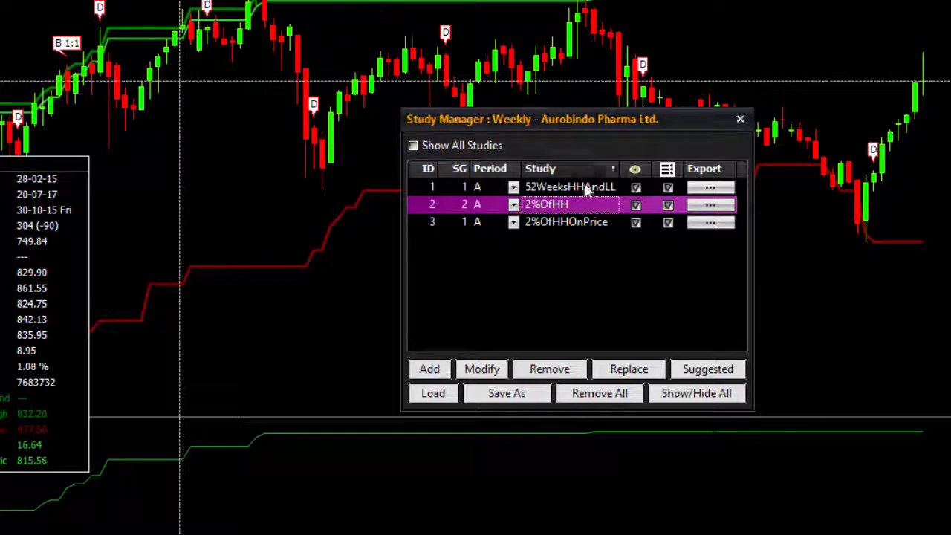
{"action": "left_click", "coordinate": [562, 222]}
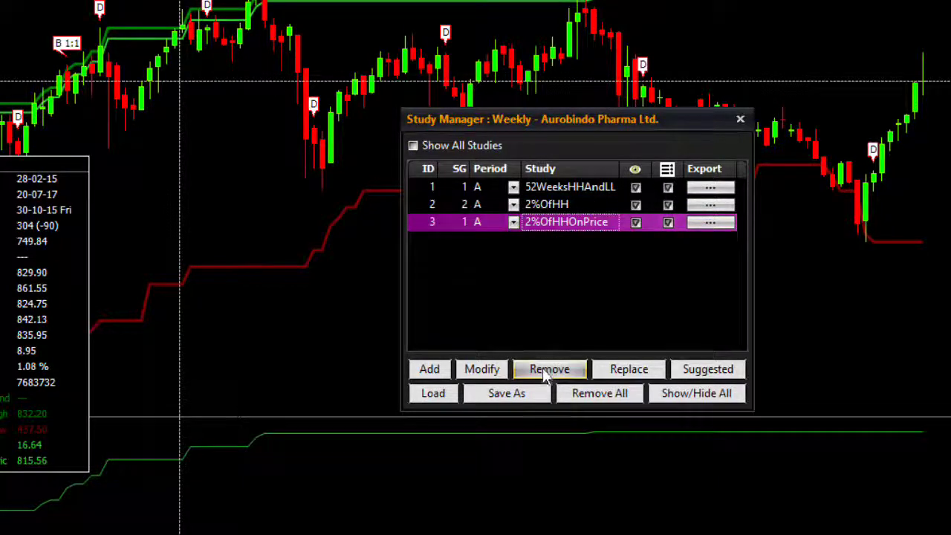
{"action": "left_click", "coordinate": [548, 369]}
Step: Change 2%OfHH to 98 percent of the 52-week high band and rename it 2%OfHHOnPrice
{"action": "double_click", "coordinate": [552, 209]}
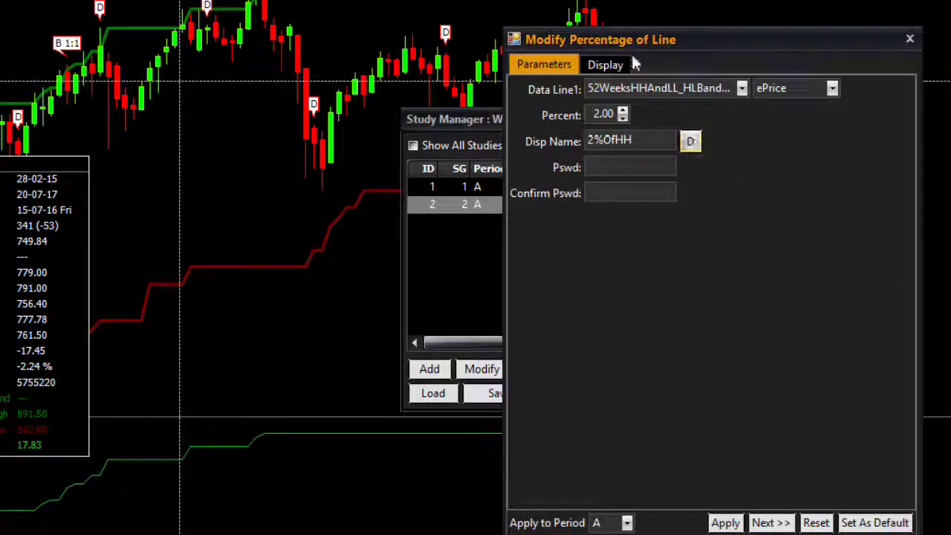
{"action": "left_click", "coordinate": [678, 87]}
{"action": "left_click", "coordinate": [679, 87]}
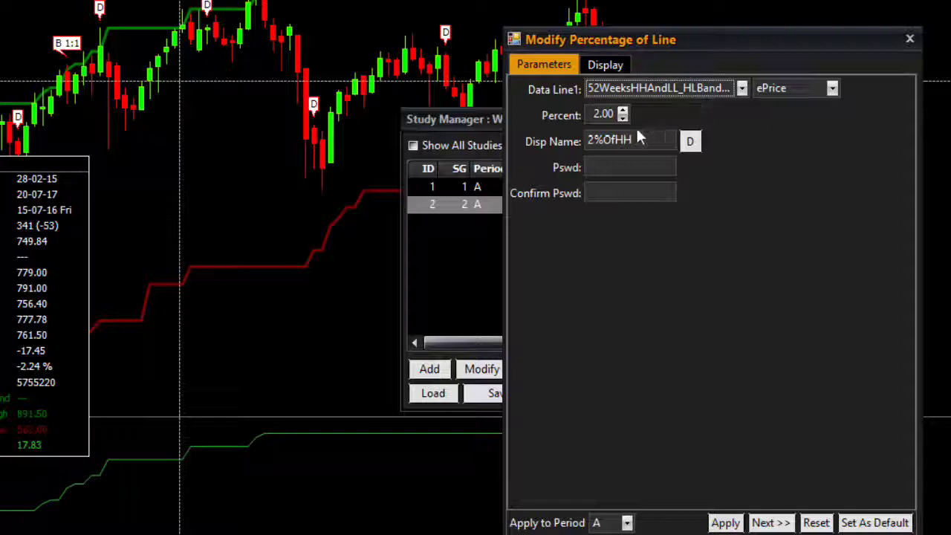
{"action": "left_click", "coordinate": [593, 115]}
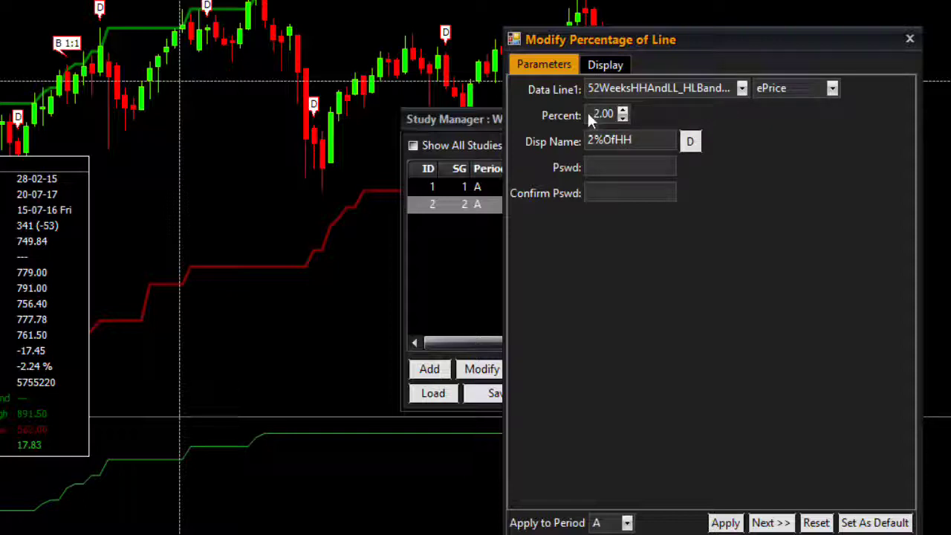
{"action": "type", "text": "0"}
{"action": "key", "text": "Delete"}
{"action": "double_click", "coordinate": [600, 114]}
{"action": "left_click_drag", "start_coordinate": [643, 142], "coordinate": [571, 141]}
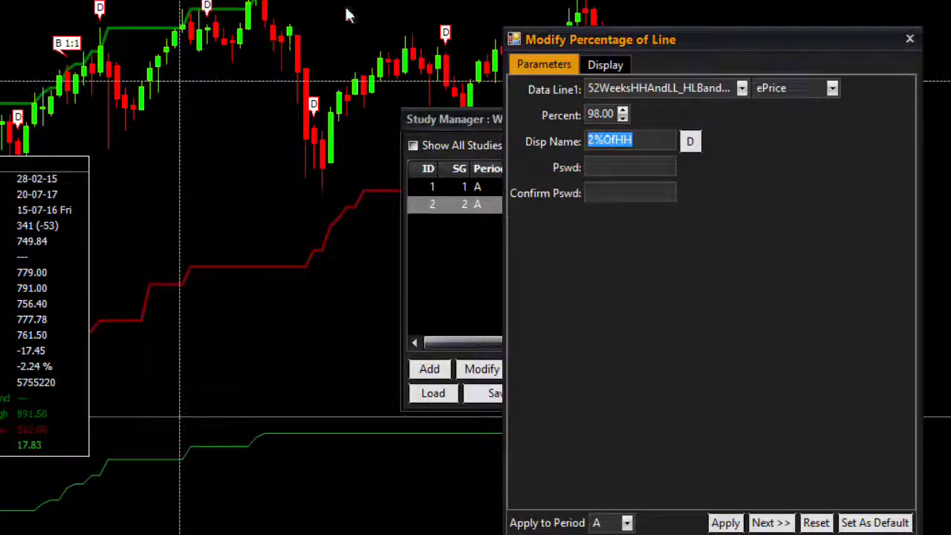
{"action": "left_click", "coordinate": [645, 140]}
{"action": "type", "text": "OnPrice"}
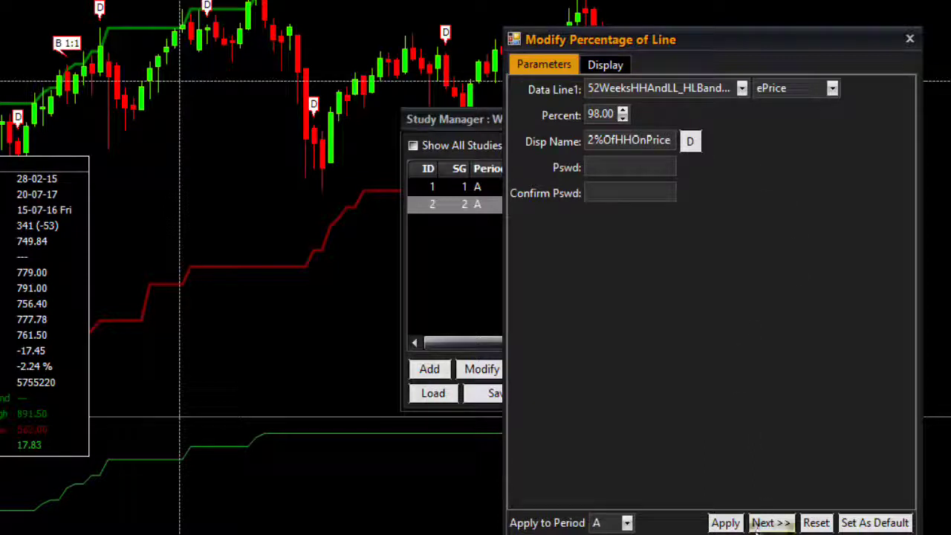
Step: Plot 2%OfHHOnPrice on the price subgraph with line thickness 2
{"action": "left_click", "coordinate": [769, 522]}
{"action": "left_click", "coordinate": [535, 83]}
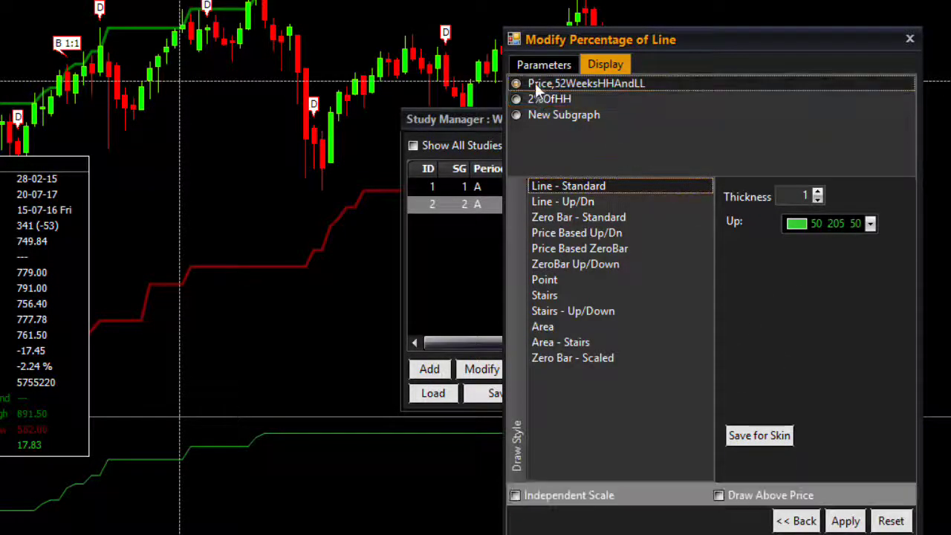
{"action": "left_click", "coordinate": [796, 195]}
{"action": "type", "text": "2"}
{"action": "left_click", "coordinate": [846, 521]}
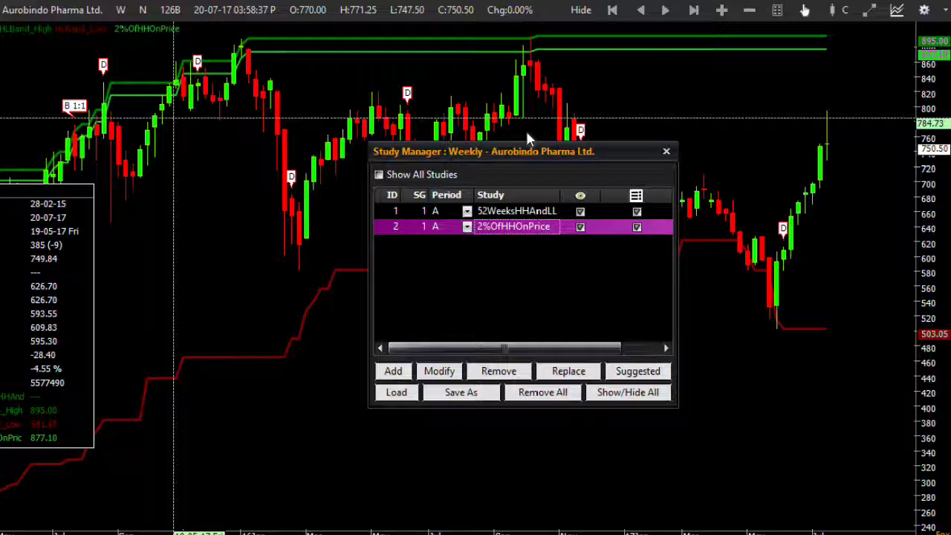
Step: Reopen 2%OfHHOnPrice to confirm its 98 percent value, then begin adding another study
{"action": "double_click", "coordinate": [525, 227]}
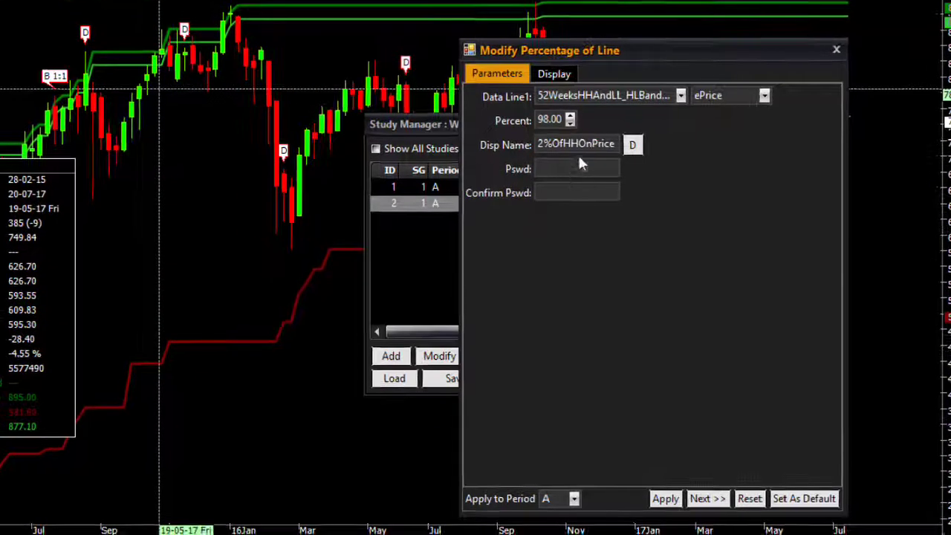
{"action": "double_click", "coordinate": [549, 120]}
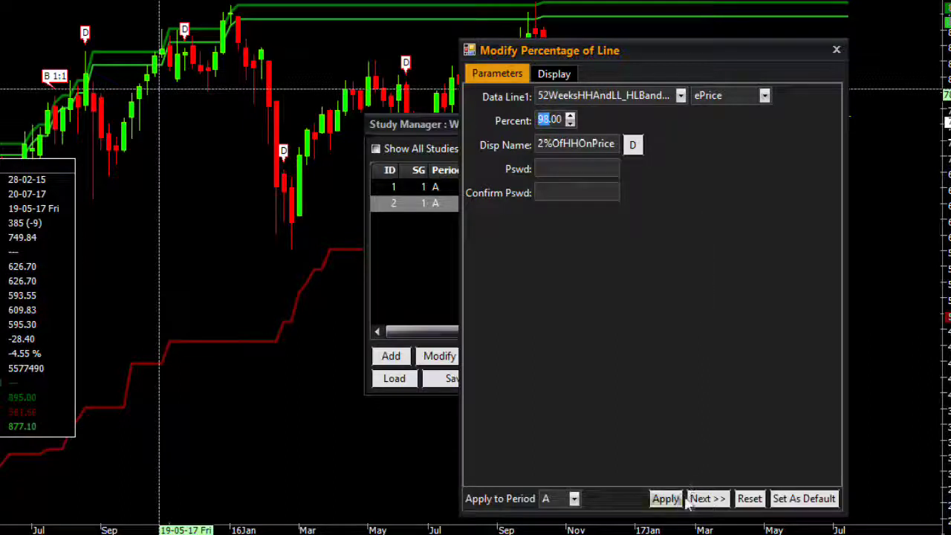
{"action": "left_click", "coordinate": [836, 50]}
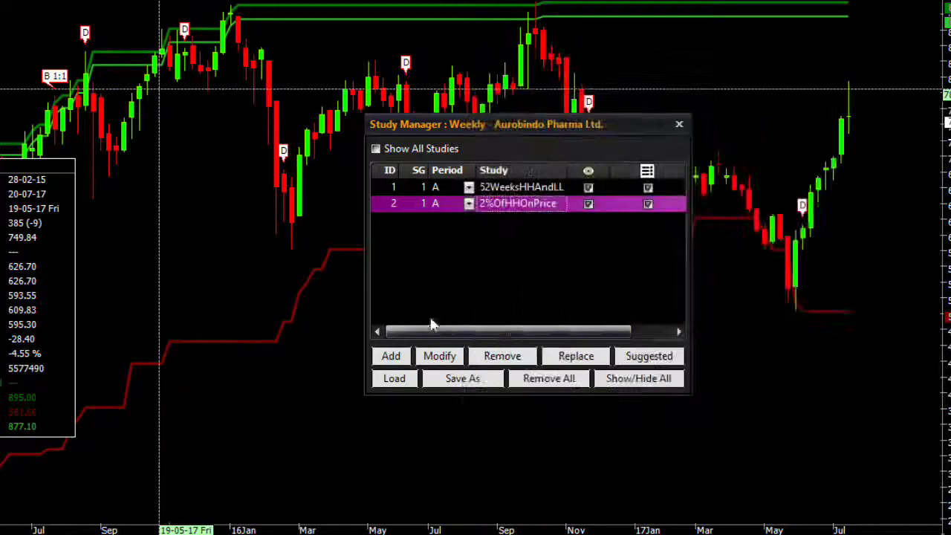
{"action": "left_click", "coordinate": [390, 355]}
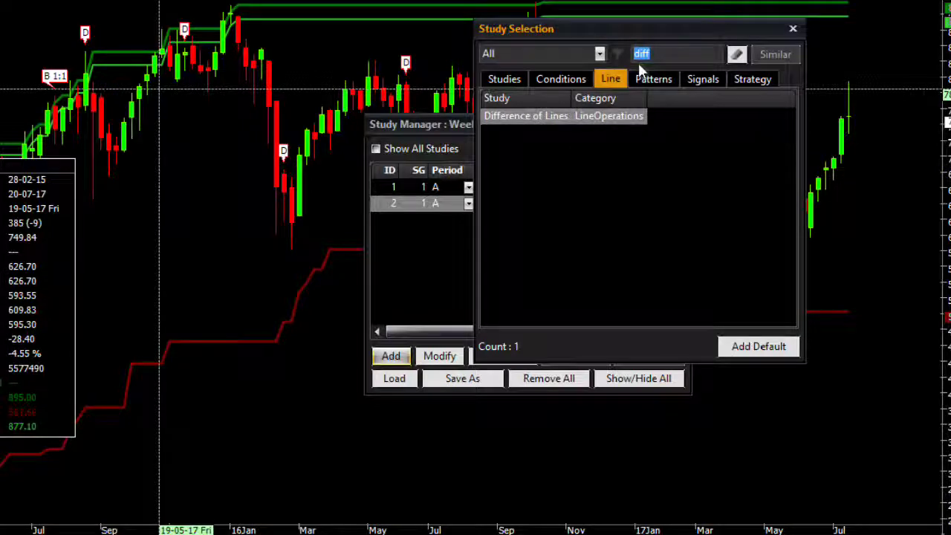
Step: Add a Percentage of Line study at 102% of the 52-week band low, named 2%OfLLOnPrice
{"action": "type", "text": "percenta"}
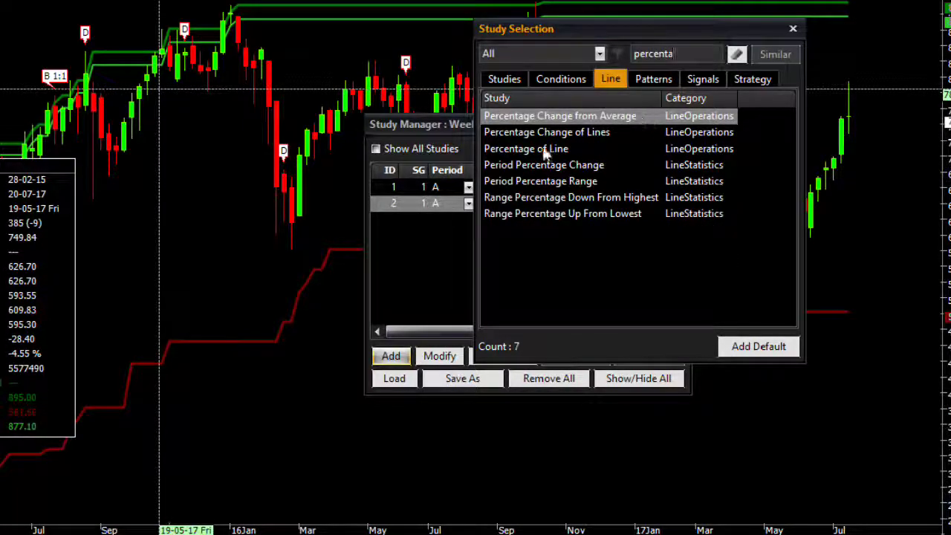
{"action": "double_click", "coordinate": [549, 149]}
{"action": "left_click", "coordinate": [607, 95]}
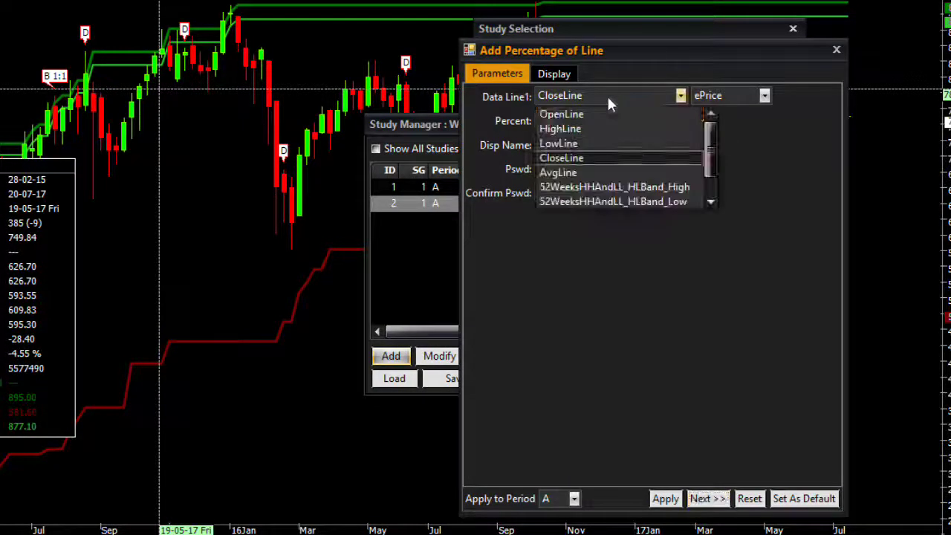
{"action": "left_click", "coordinate": [648, 198]}
{"action": "left_click", "coordinate": [550, 119]}
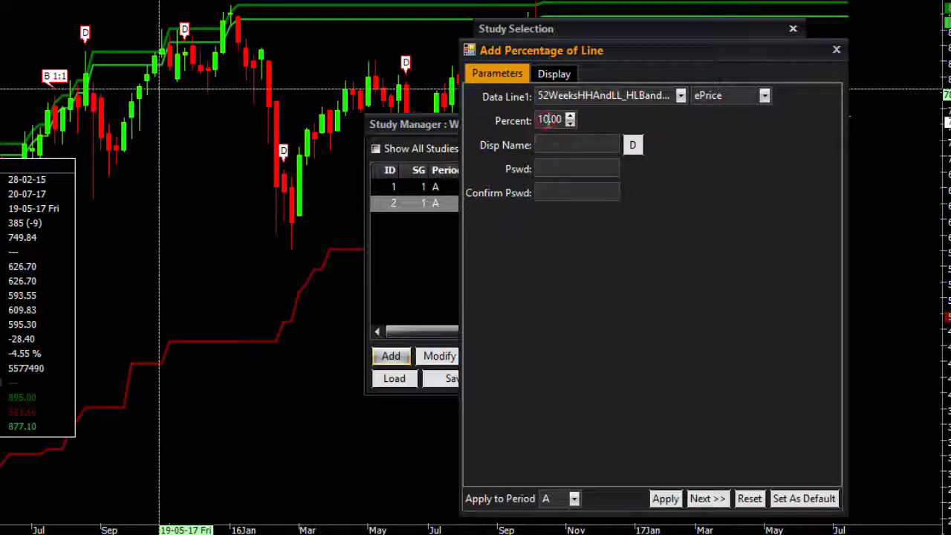
{"action": "type", "text": "2"}
{"action": "key", "text": "Tab"}
{"action": "left_click_drag", "start_coordinate": [634, 65], "coordinate": [675, 84]}
{"action": "type", "text": "2%OfLeve"}
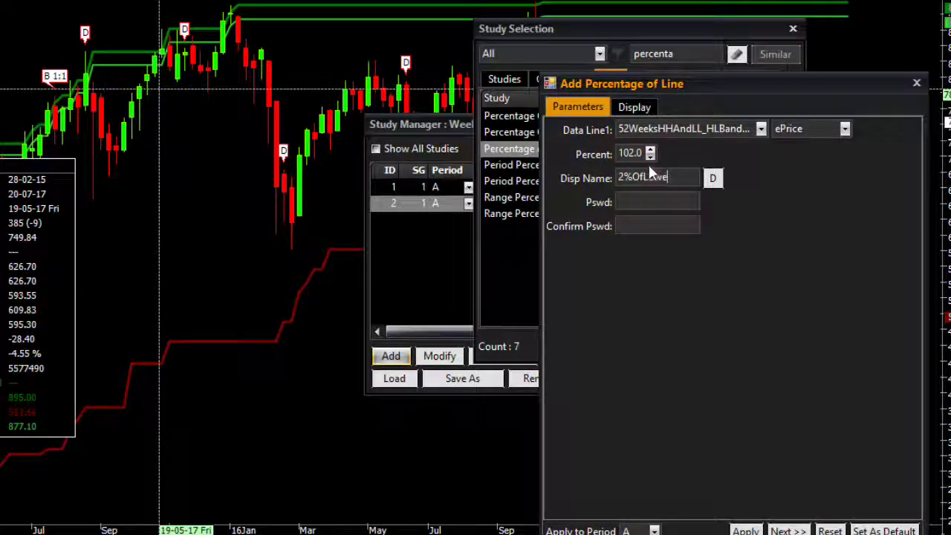
{"action": "type", "text": "i"}
{"action": "type", "text": "ice"}
Step: Give the 2%OfLLOnPrice line thickness 2 and red colour, then add it
{"action": "left_click", "coordinate": [787, 530]}
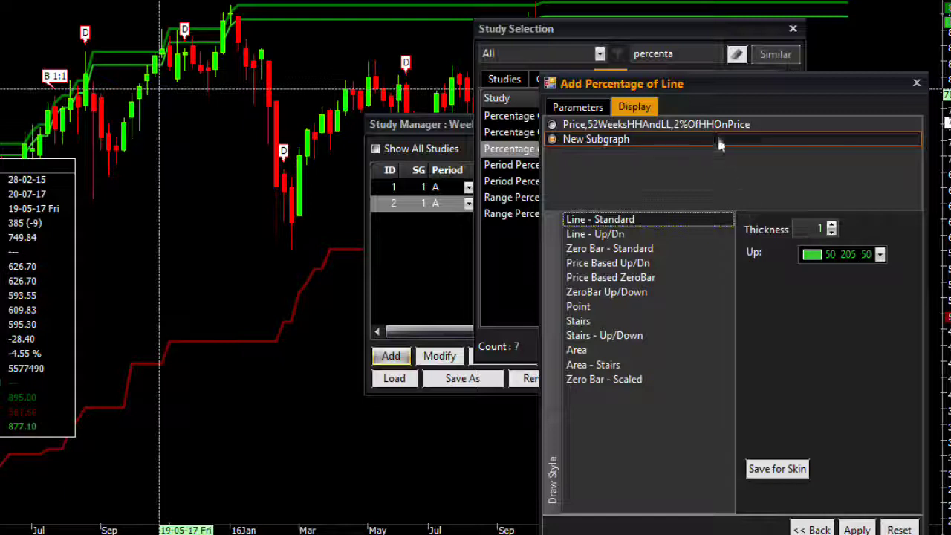
{"action": "left_click_drag", "start_coordinate": [703, 82], "coordinate": [703, 58]}
{"action": "double_click", "coordinate": [817, 206]}
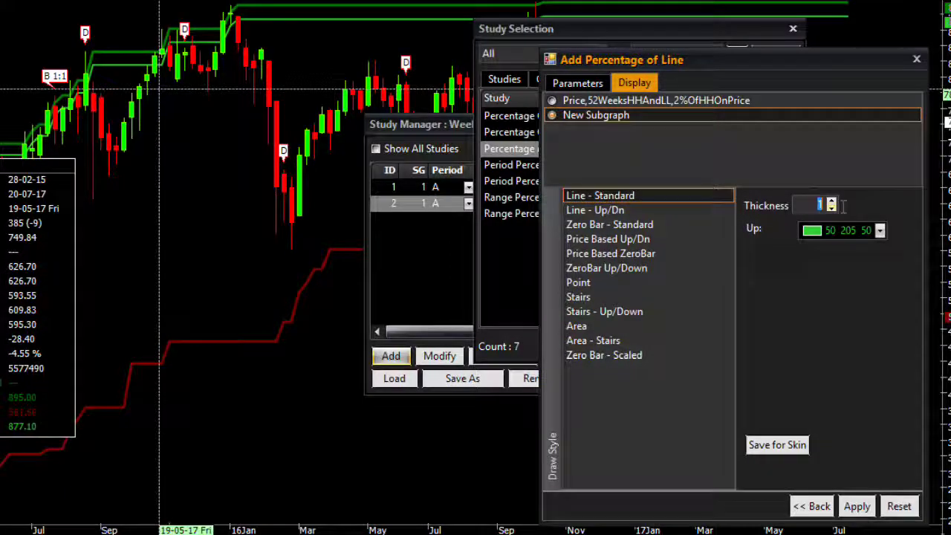
{"action": "type", "text": "2"}
{"action": "left_click", "coordinate": [838, 230]}
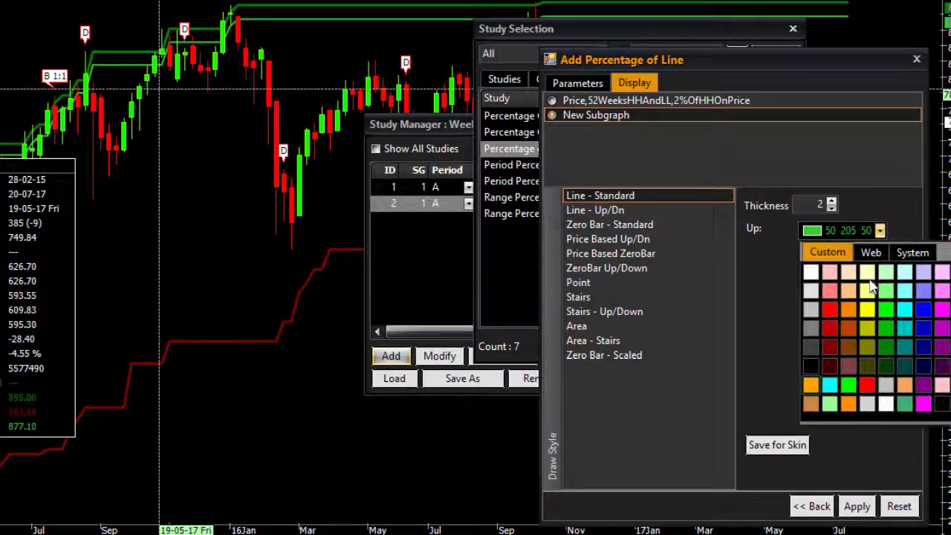
{"action": "left_click", "coordinate": [832, 312]}
{"action": "left_click", "coordinate": [856, 506]}
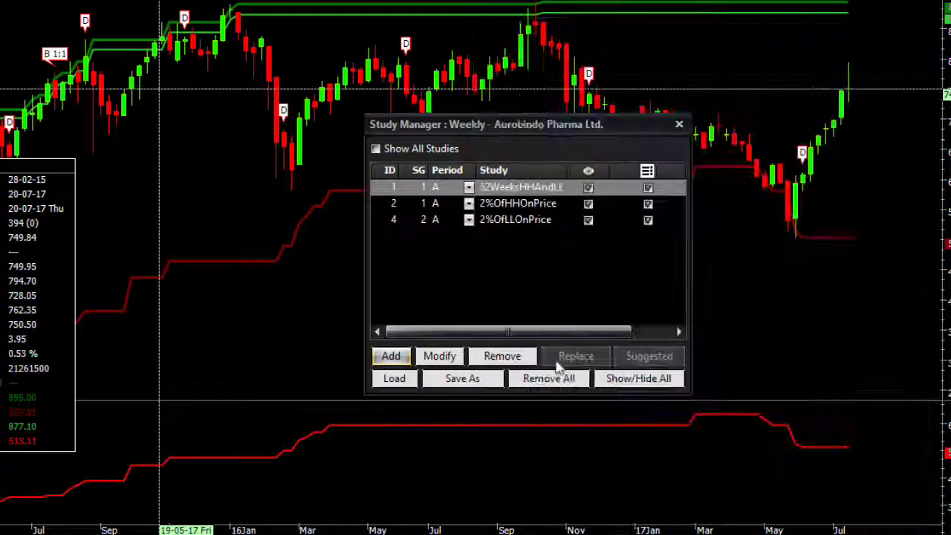
Step: Move 2%OfLLOnPrice onto the price panel and close the study manager to view it
{"action": "left_click", "coordinate": [508, 220]}
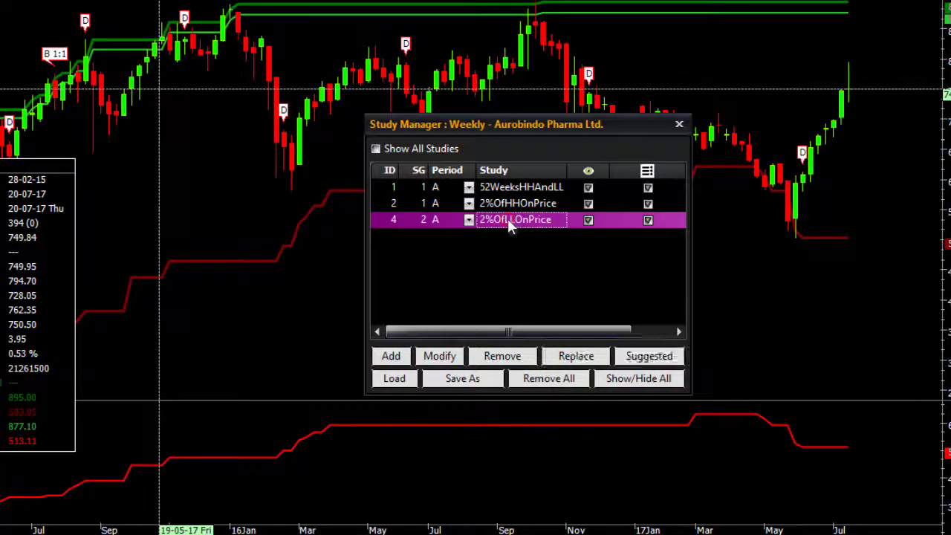
{"action": "double_click", "coordinate": [508, 219]}
{"action": "left_click", "coordinate": [634, 82]}
{"action": "left_click", "coordinate": [856, 506]}
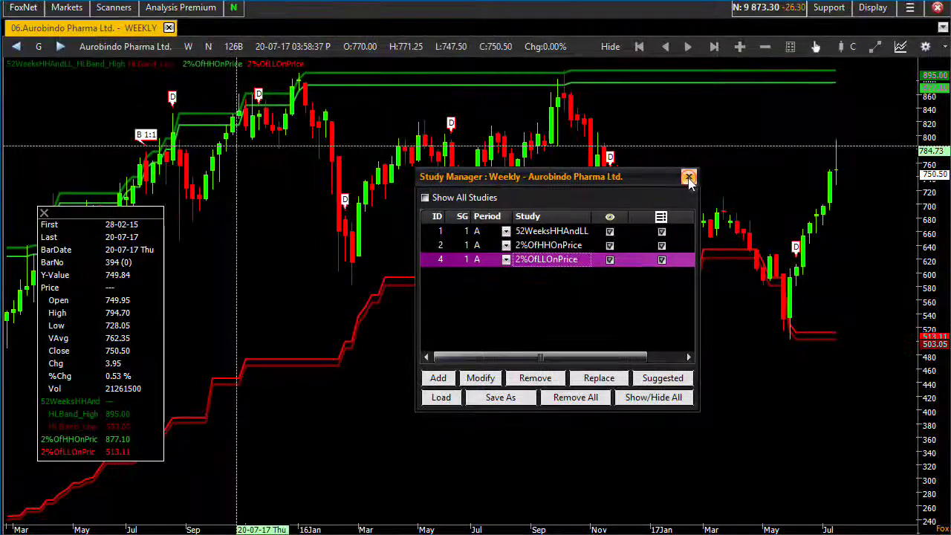
{"action": "left_click", "coordinate": [689, 177]}
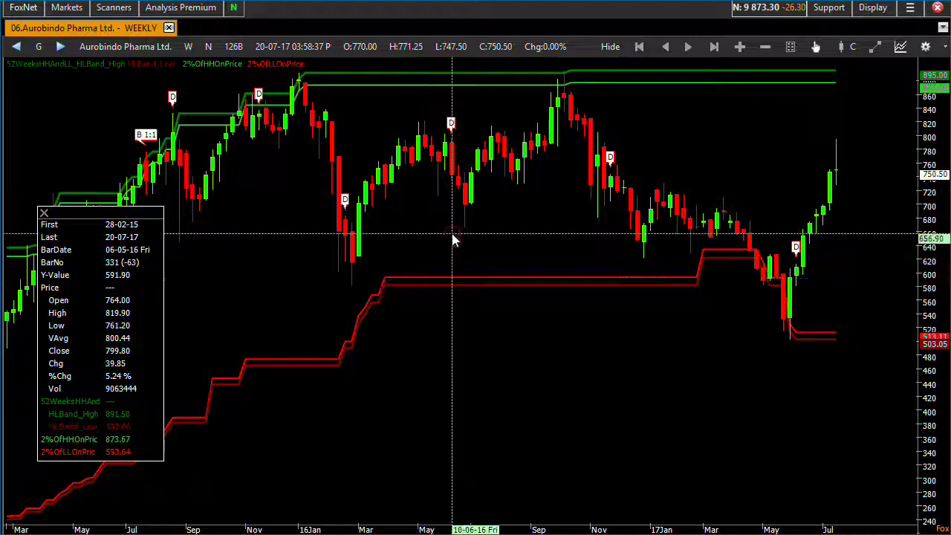
{"action": "scroll", "coordinate": [452, 239], "scroll_direction": "up", "scroll_amount": 2}
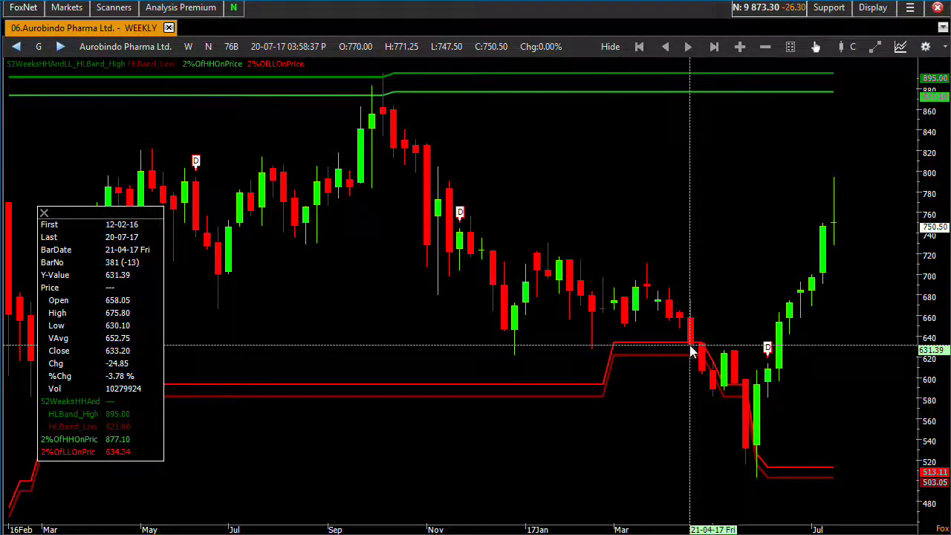
{"action": "scroll", "coordinate": [690, 351], "scroll_direction": "down", "scroll_amount": 3}
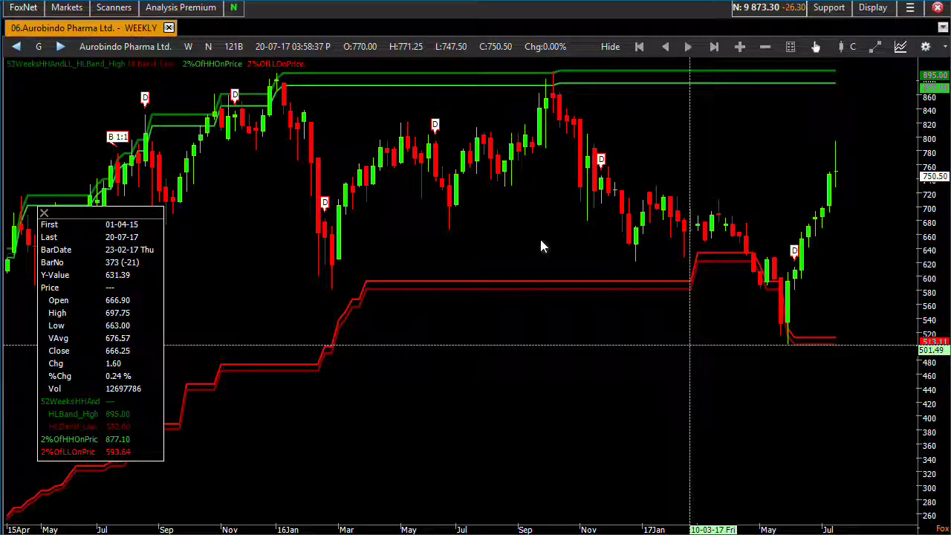
Step: From the Study Manager, add an Is Above Line condition by searching 'is a'
{"action": "double_click", "coordinate": [511, 246]}
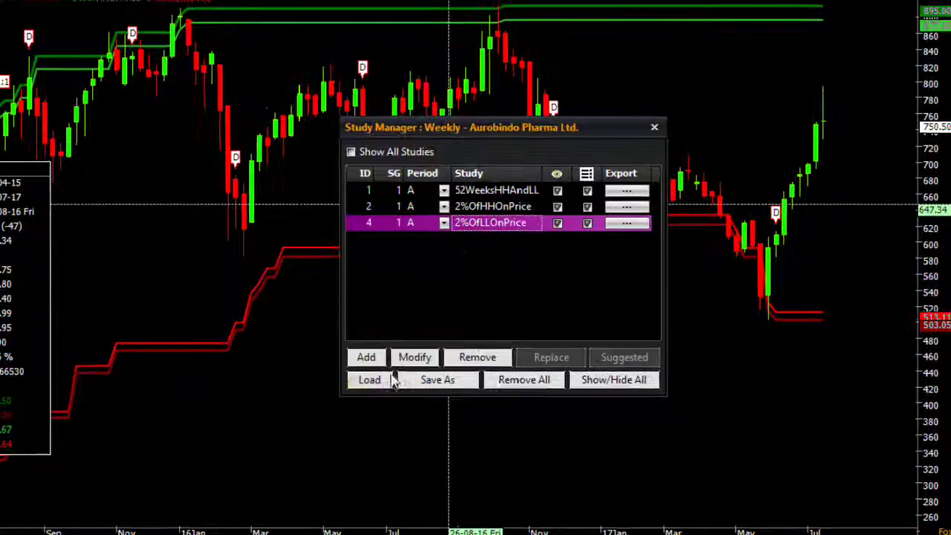
{"action": "left_click", "coordinate": [365, 357]}
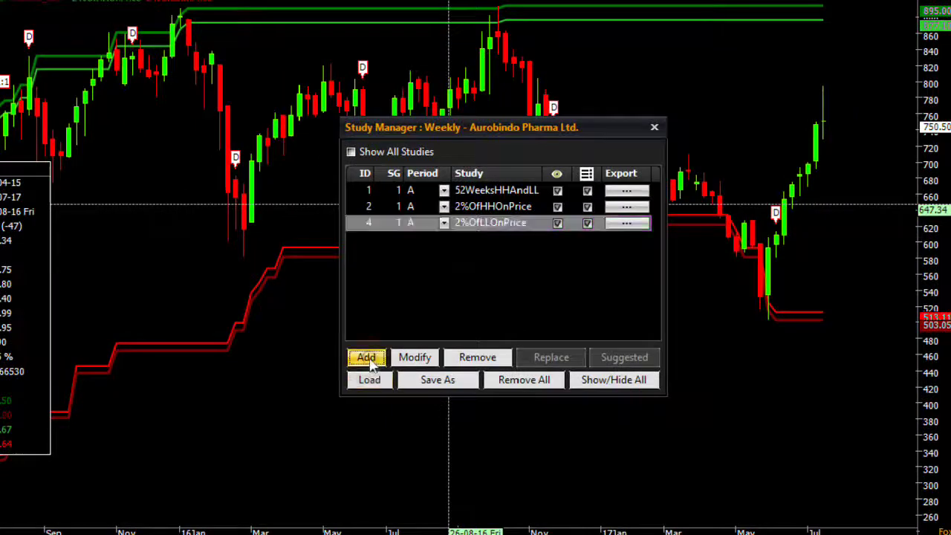
{"action": "left_click", "coordinate": [535, 82]}
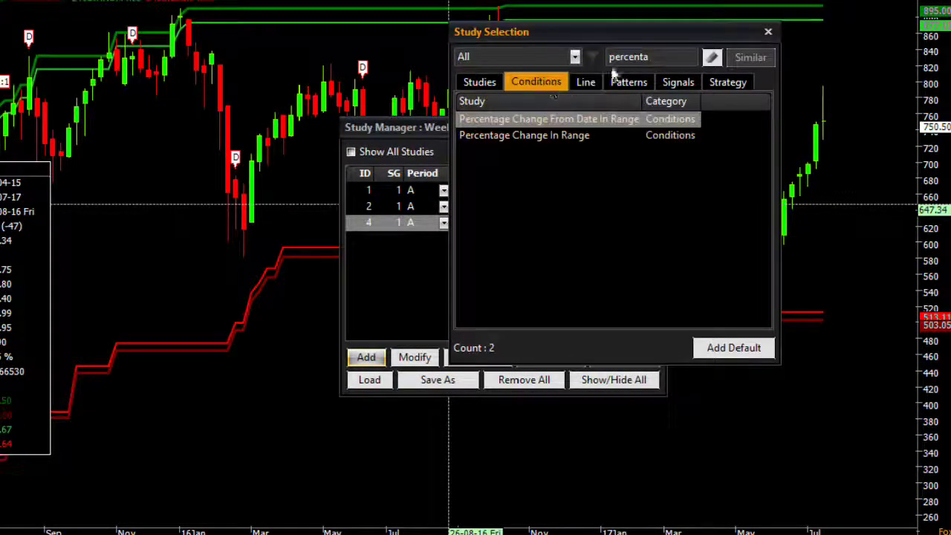
{"action": "double_click", "coordinate": [646, 57]}
{"action": "key", "text": "BackSpace"}
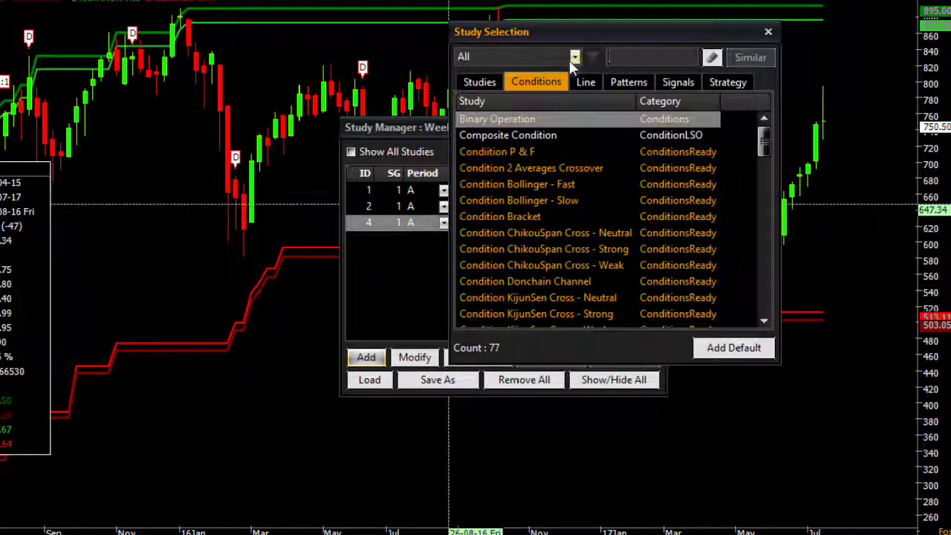
{"action": "type", "text": "is a"}
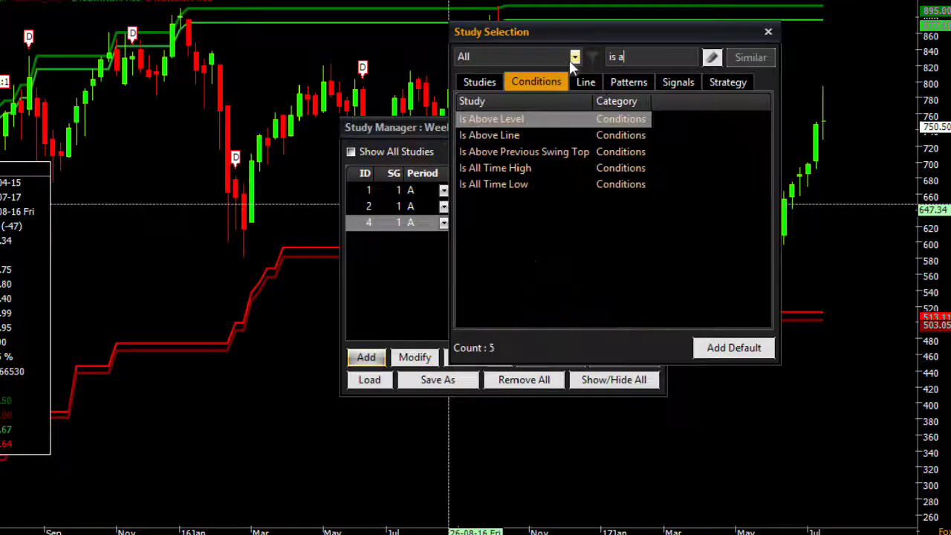
{"action": "double_click", "coordinate": [491, 135]}
Step: Compare CloseLine against the 2%OfHHOnPrice line as a Long signal
{"action": "left_click", "coordinate": [644, 107]}
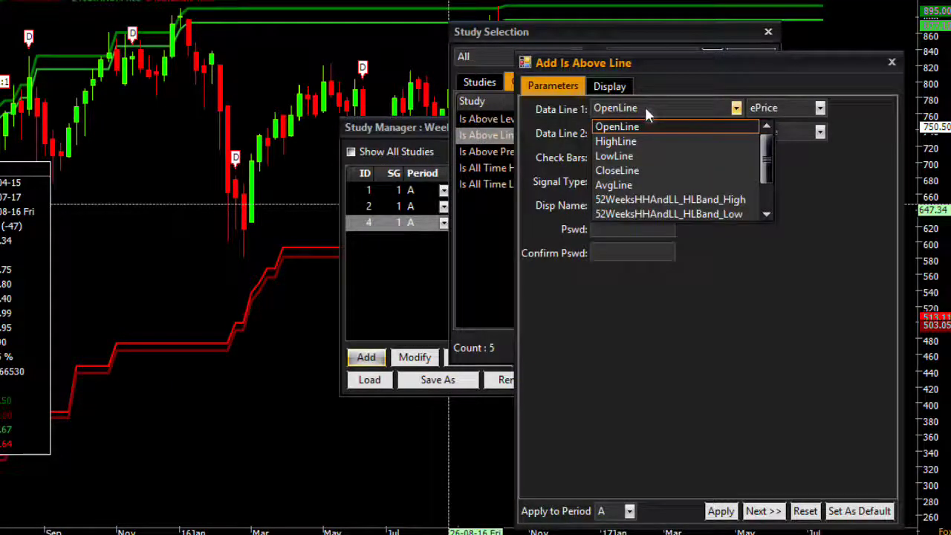
{"action": "left_click", "coordinate": [622, 171]}
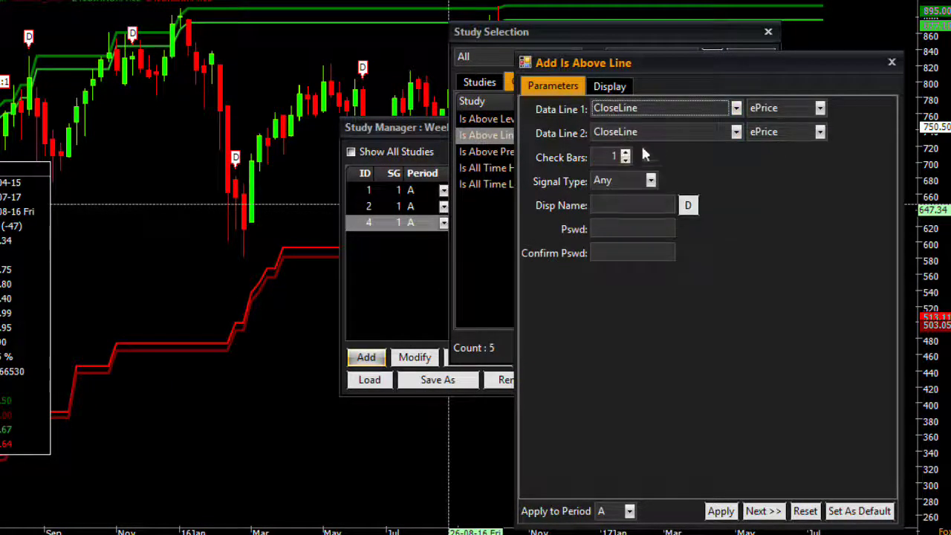
{"action": "left_click", "coordinate": [660, 131]}
{"action": "scroll", "coordinate": [677, 209], "scroll_direction": "down", "scroll_amount": 1}
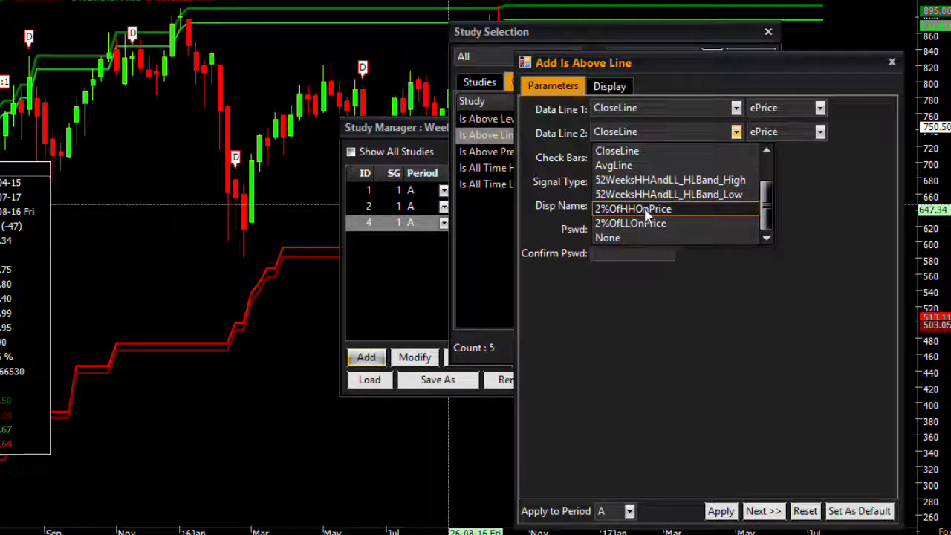
{"action": "left_click", "coordinate": [643, 209]}
{"action": "left_click", "coordinate": [625, 181]}
{"action": "left_click", "coordinate": [617, 213]}
Step: Name the condition Cls>2%OfHHOnPrice and apply it as a buy signal
{"action": "left_click", "coordinate": [629, 206]}
{"action": "type", "text": "Cls>2"}
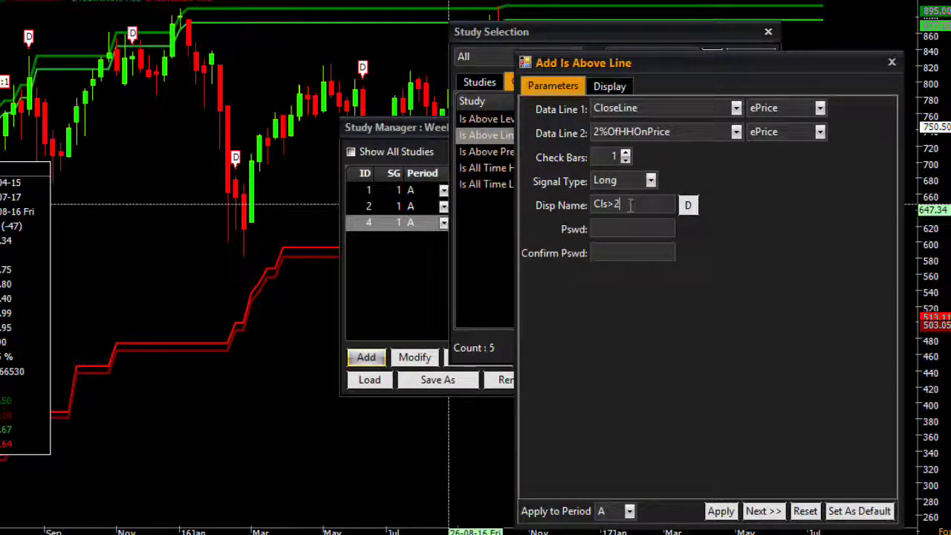
{"action": "type", "text": "%OfHHOnPrice"}
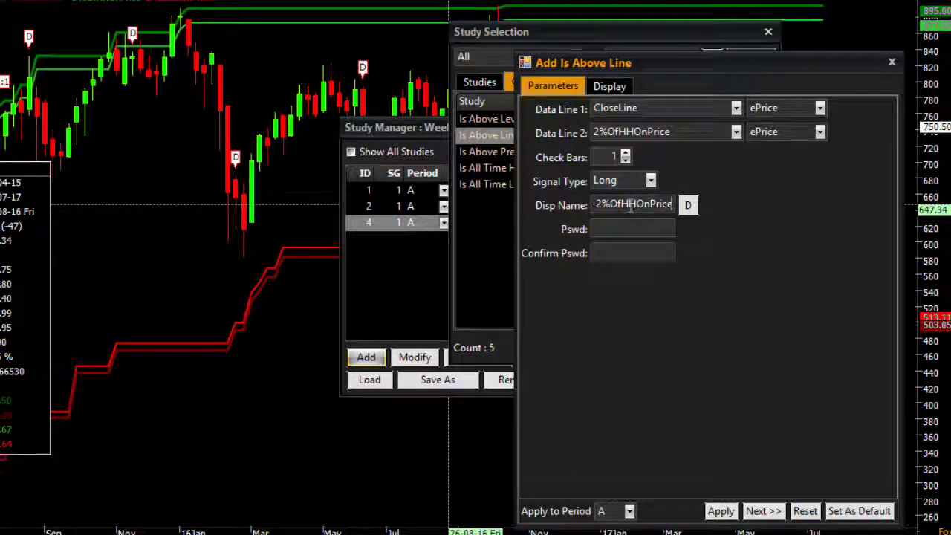
{"action": "left_click", "coordinate": [633, 110]}
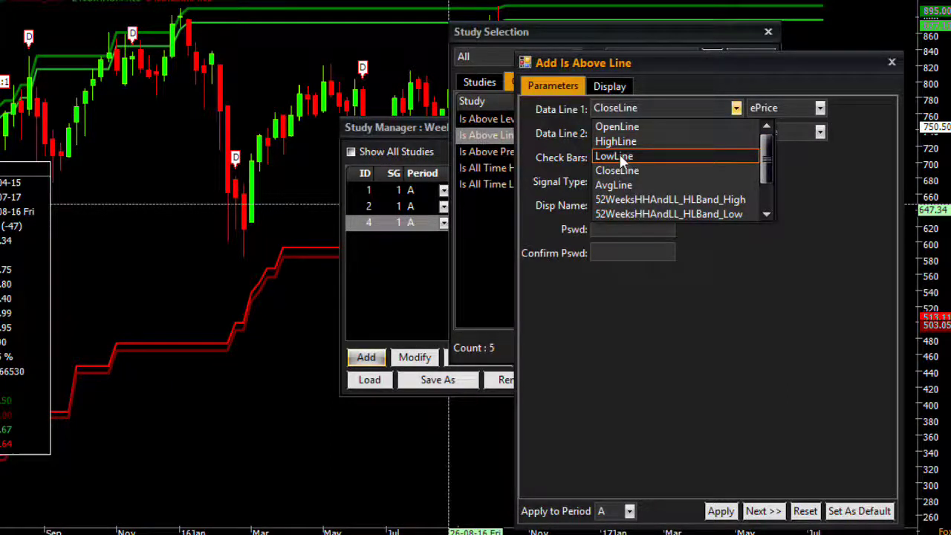
{"action": "left_click", "coordinate": [701, 346]}
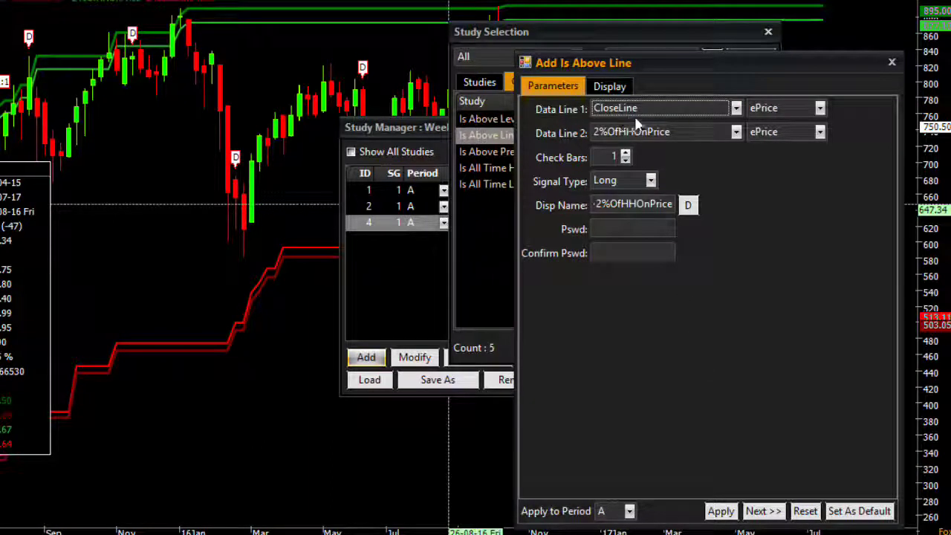
{"action": "left_click", "coordinate": [762, 512]}
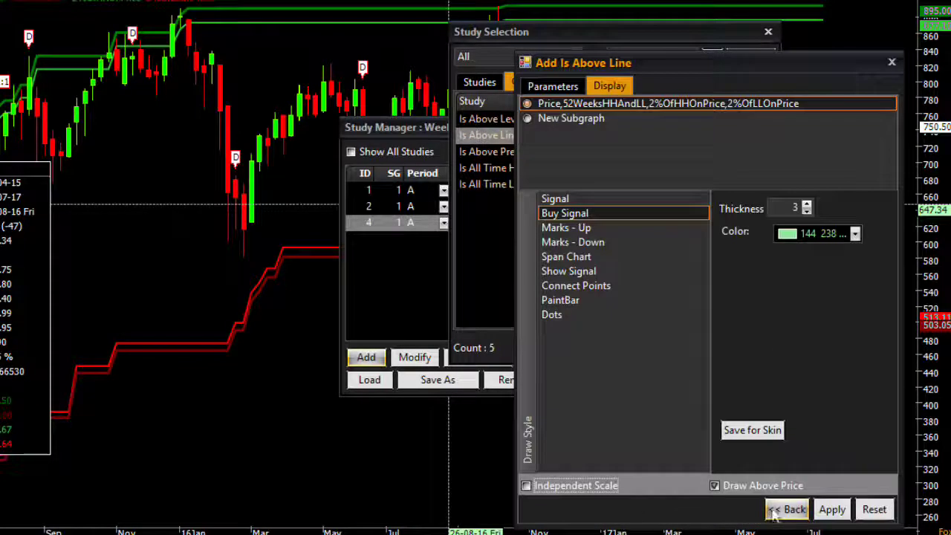
{"action": "left_click", "coordinate": [823, 510]}
Step: Add an Is Below Line condition by changing the search to 'is b'
{"action": "left_click", "coordinate": [365, 358]}
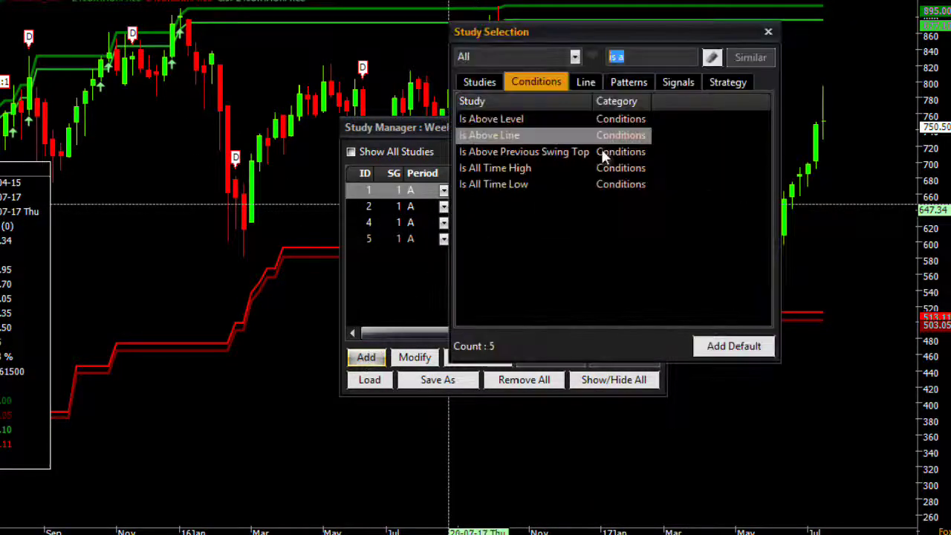
{"action": "left_click", "coordinate": [637, 57]}
{"action": "key", "text": "BackSpace"}
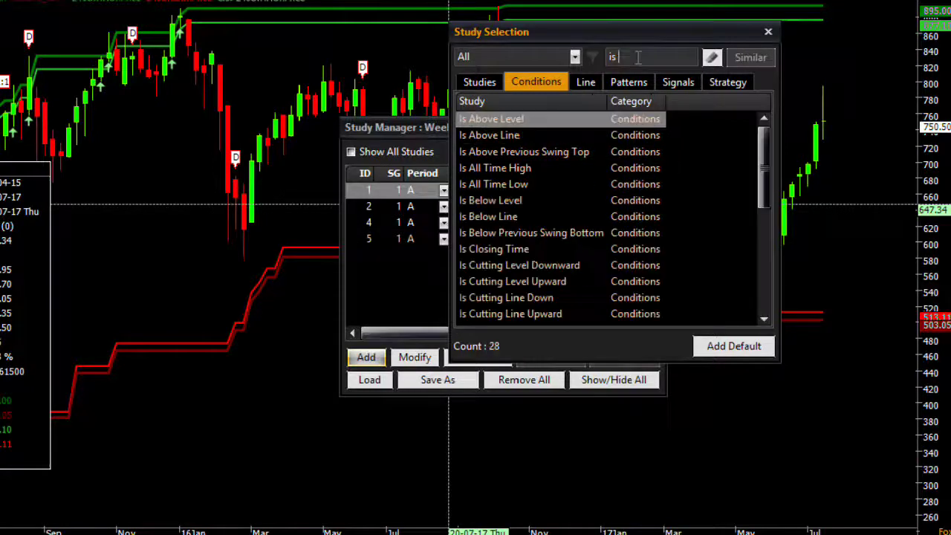
{"action": "type", "text": "b"}
{"action": "double_click", "coordinate": [524, 137]}
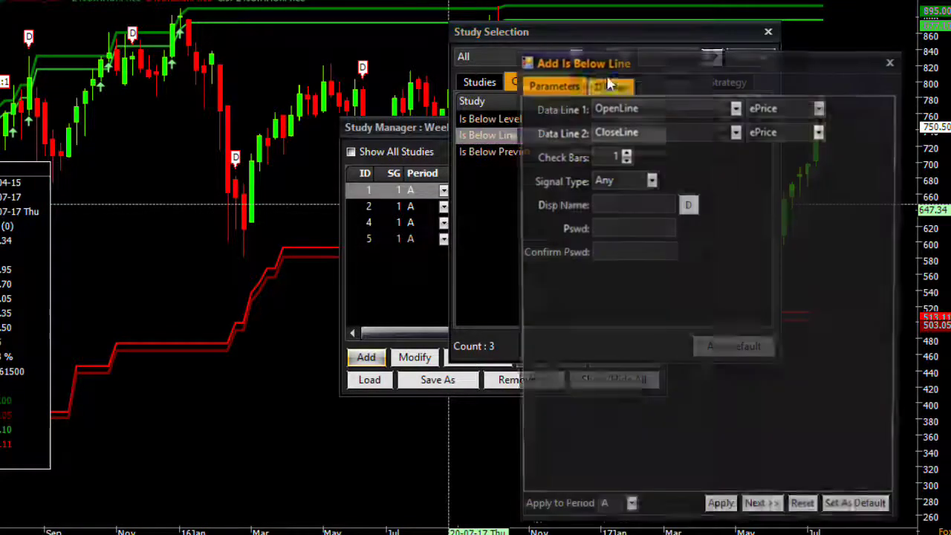
Step: Set CloseLine against 52WeeksHHAndLL_HLBand_High, Long, named Cls<Actual52WkHH, and apply
{"action": "left_click", "coordinate": [636, 108]}
{"action": "left_click", "coordinate": [621, 171]}
{"action": "left_click", "coordinate": [653, 134]}
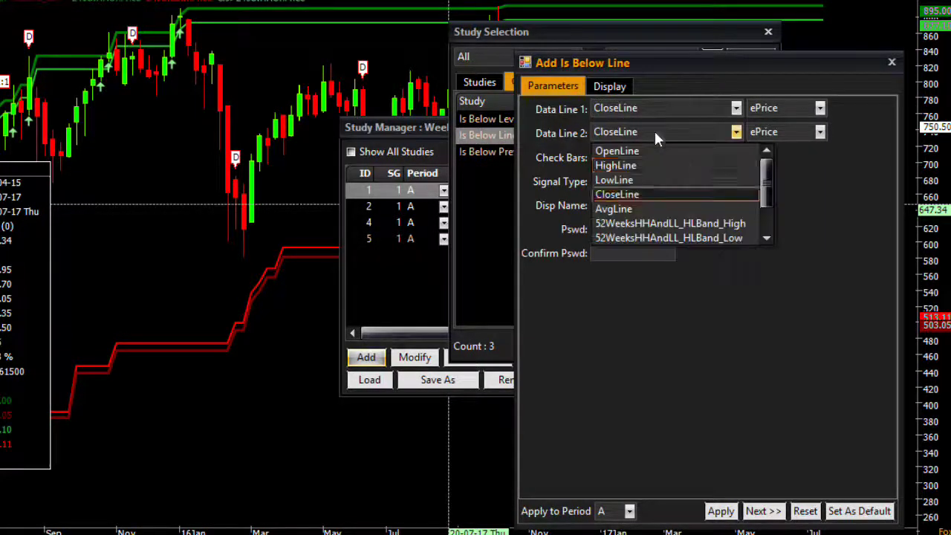
{"action": "left_click", "coordinate": [691, 223]}
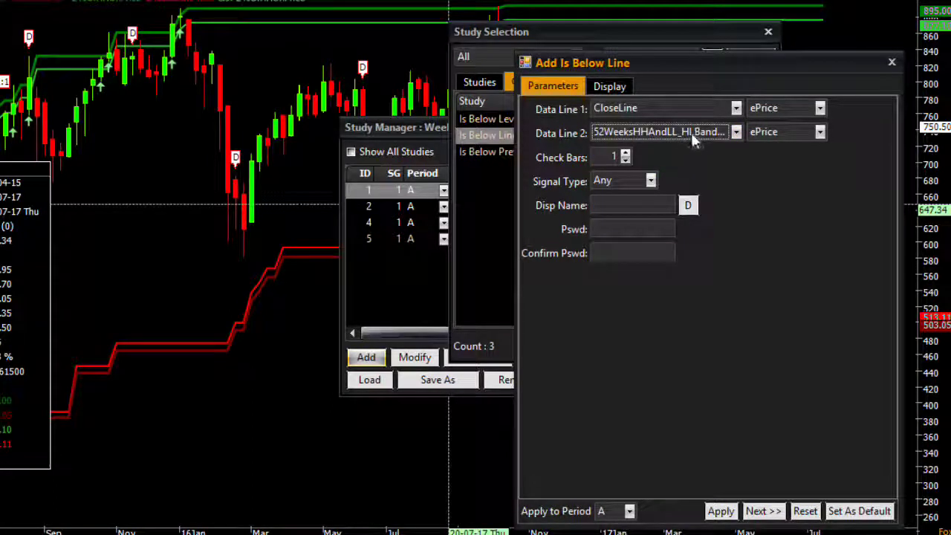
{"action": "left_click", "coordinate": [603, 181]}
{"action": "left_click", "coordinate": [620, 208]}
{"action": "left_click", "coordinate": [628, 205]}
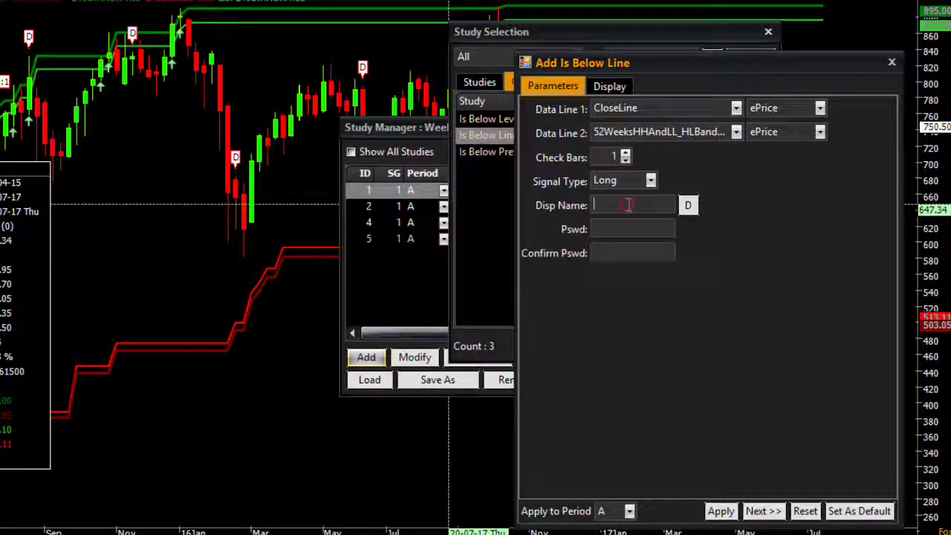
{"action": "type", "text": "Cls"}
{"action": "type", "text": "<Actual"}
{"action": "type", "text": "52"}
{"action": "type", "text": "WkHH"}
{"action": "left_click", "coordinate": [721, 511]}
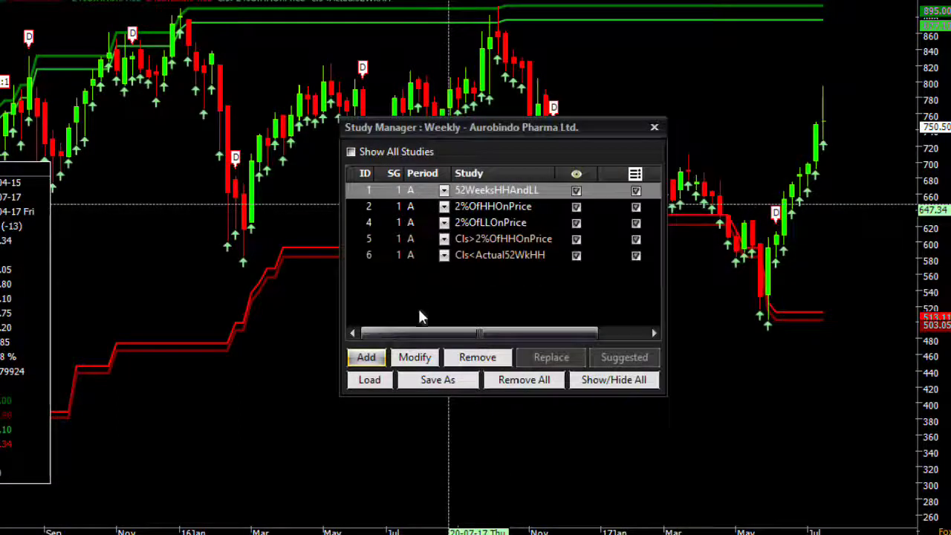
Step: Add an Anding of Signals study using eBuySignal for both lines
{"action": "left_click", "coordinate": [366, 358]}
{"action": "type", "text": "anding"}
{"action": "double_click", "coordinate": [509, 136]}
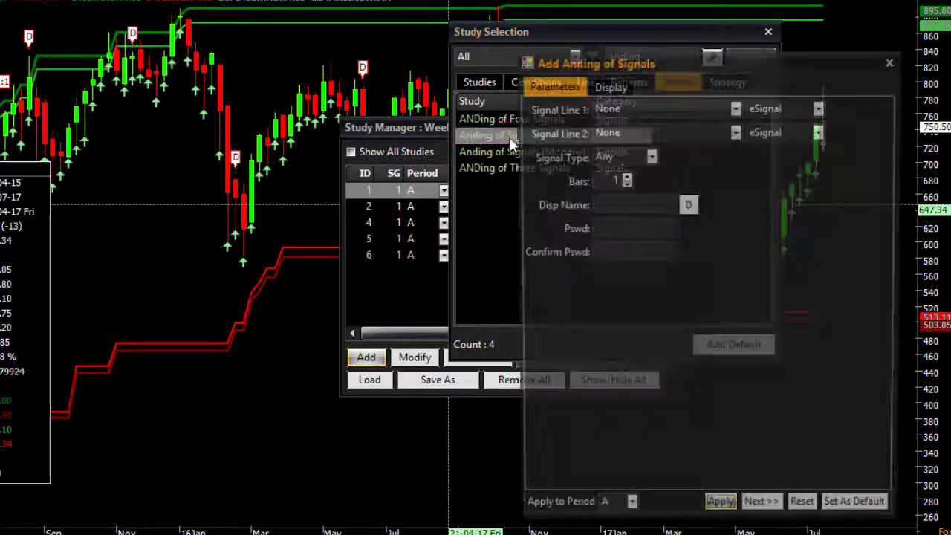
{"action": "left_click", "coordinate": [769, 109]}
{"action": "left_click", "coordinate": [766, 140]}
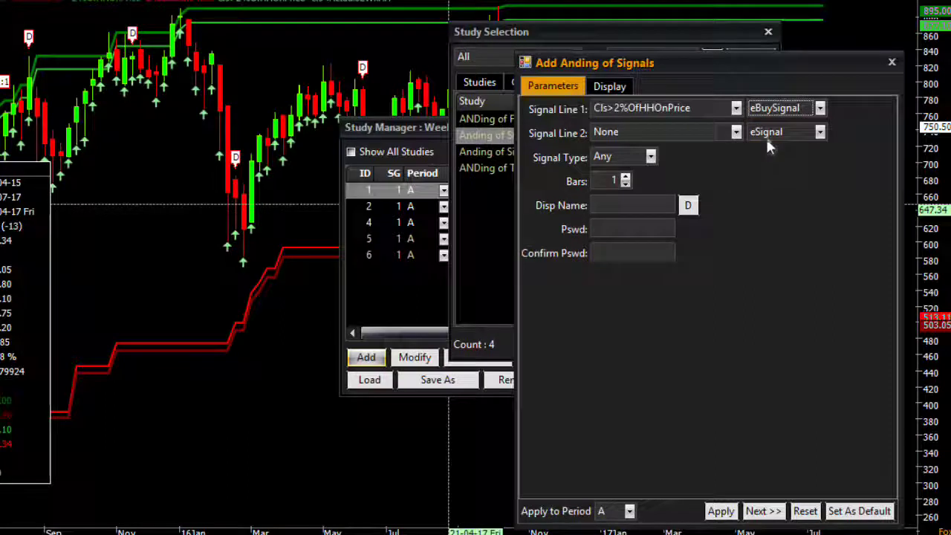
{"action": "left_click", "coordinate": [769, 134]}
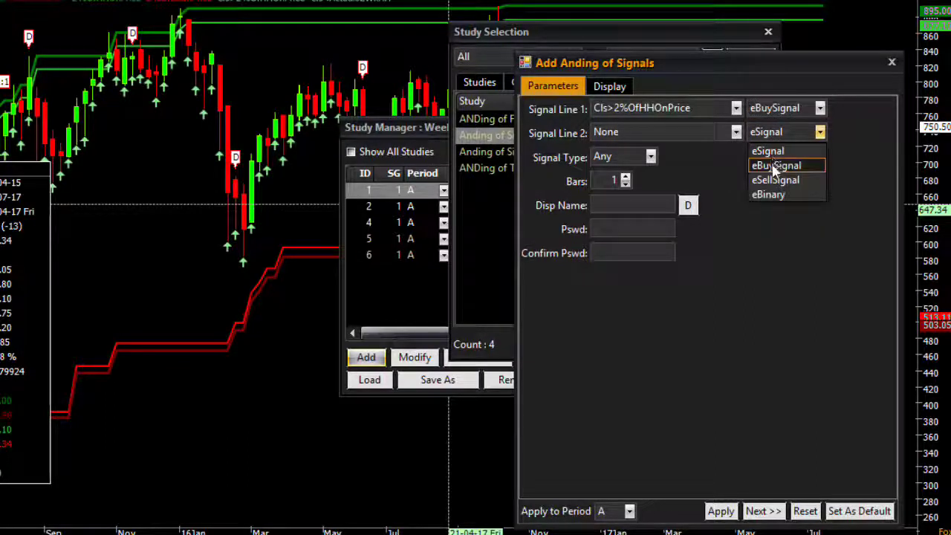
{"action": "left_click", "coordinate": [775, 166]}
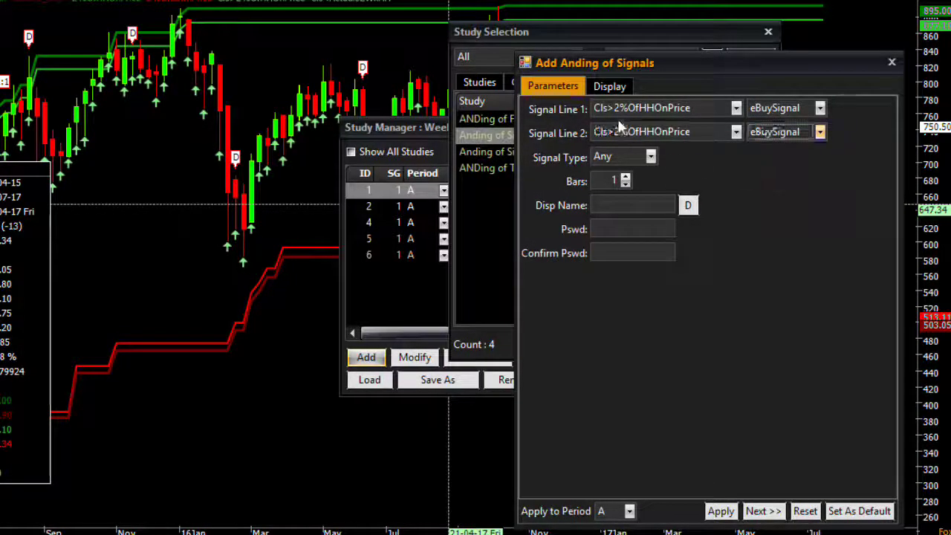
Step: Combine Cls>2%OfHHOnPrice with Cls<Actual52WkHH as Long, named ClsNear52WkHH
{"action": "left_click", "coordinate": [651, 108]}
{"action": "left_click", "coordinate": [651, 108]}
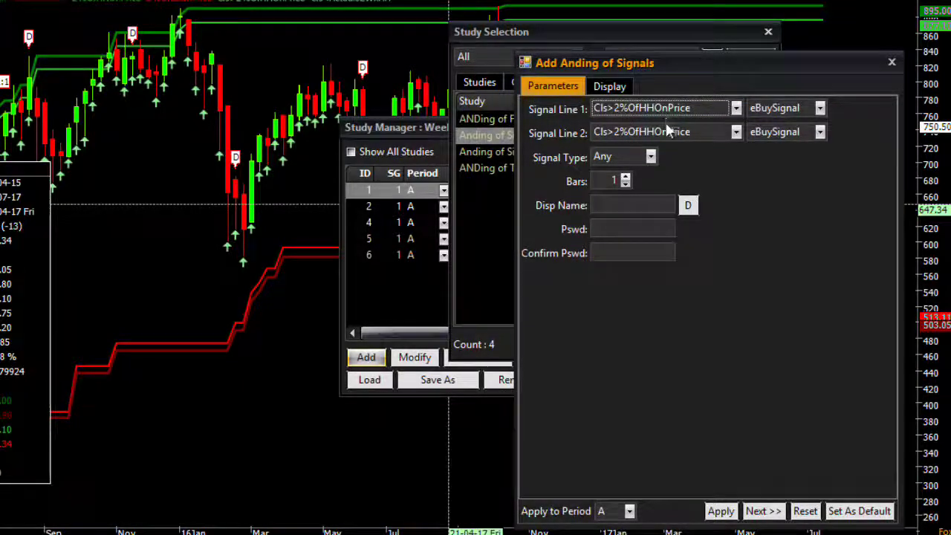
{"action": "left_click", "coordinate": [663, 131]}
{"action": "left_click", "coordinate": [637, 166]}
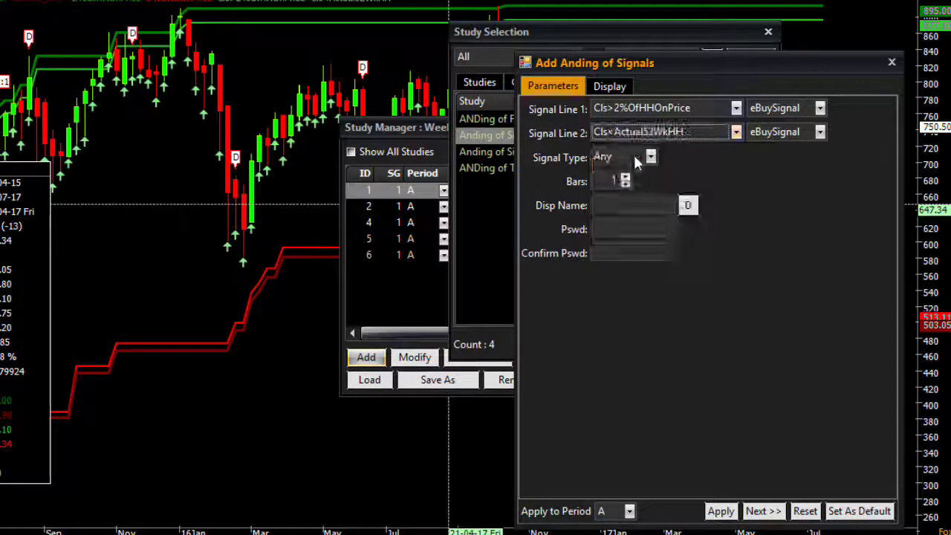
{"action": "left_click", "coordinate": [650, 156]}
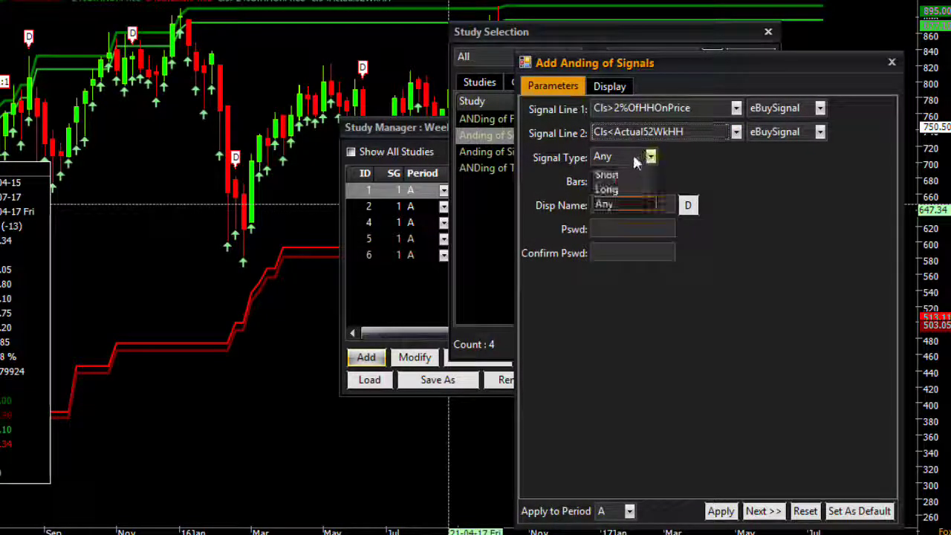
{"action": "left_click", "coordinate": [623, 188]}
{"action": "left_click", "coordinate": [619, 205]}
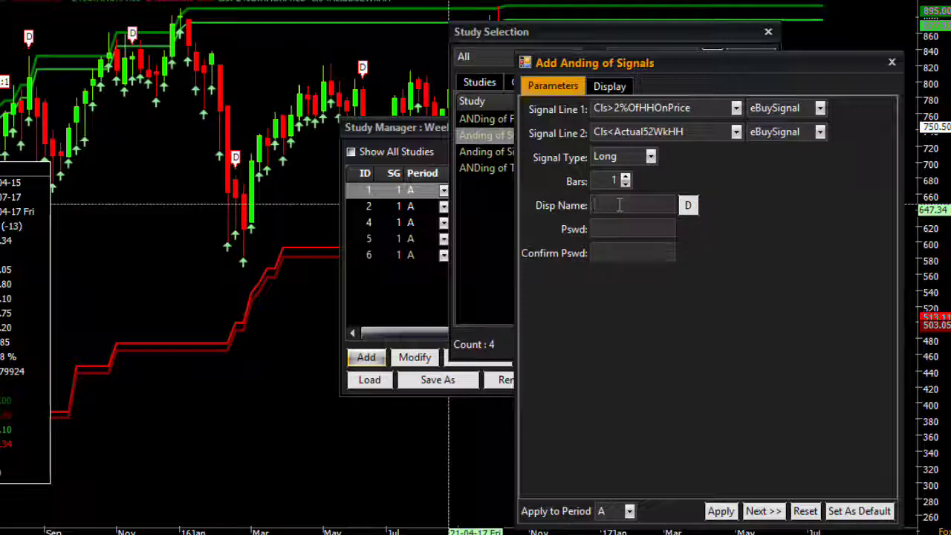
{"action": "type", "text": "ClsNear52WkHH"}
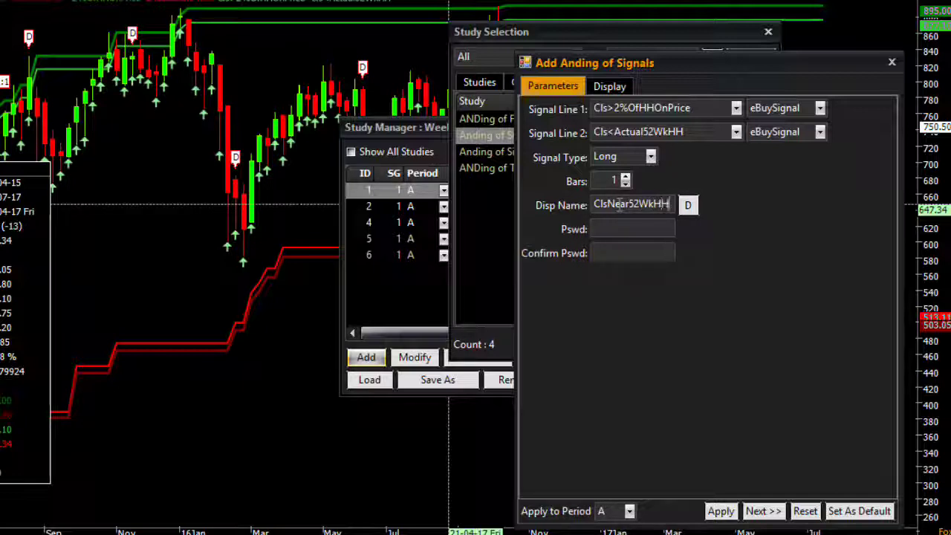
Step: Make the ClsNear52WkHH buy arrows yellow and apply the study
{"action": "left_click", "coordinate": [759, 511]}
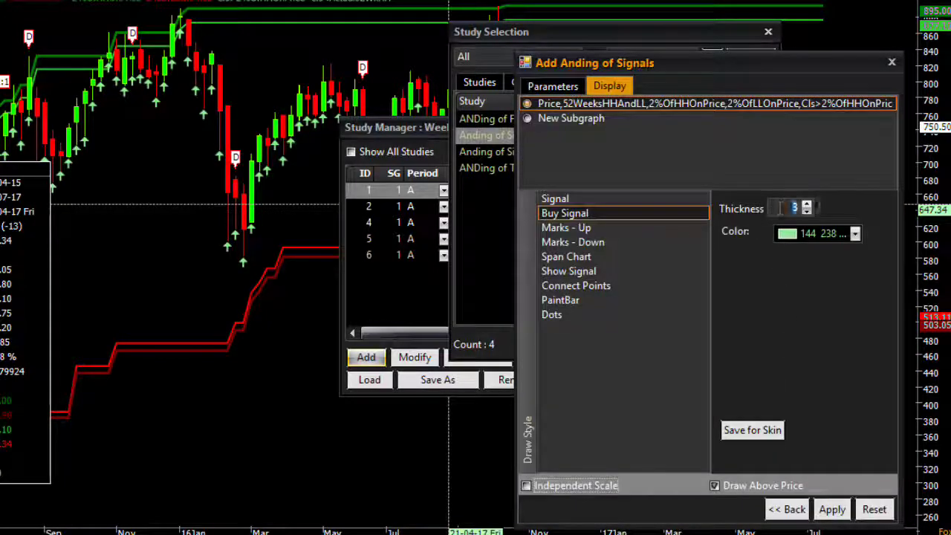
{"action": "left_click", "coordinate": [830, 232]}
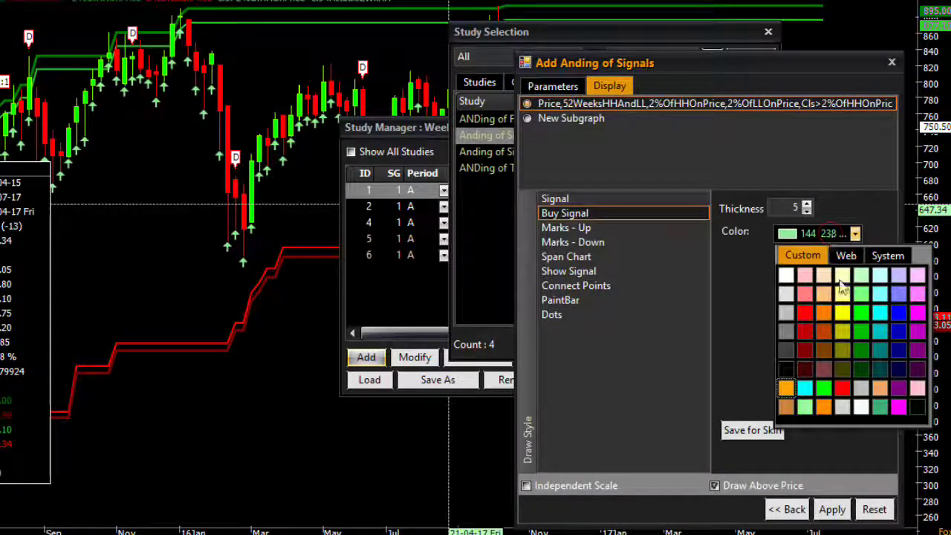
{"action": "left_click", "coordinate": [844, 315]}
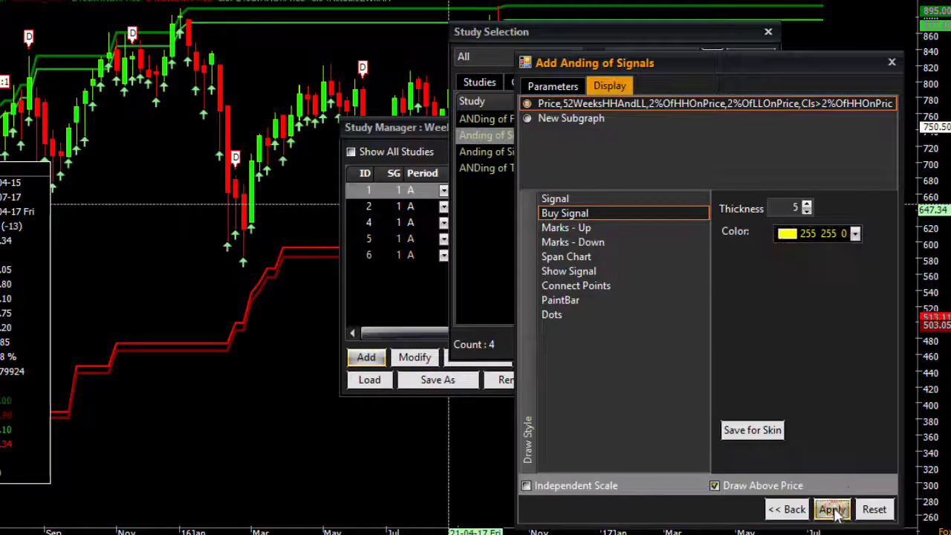
{"action": "left_click", "coordinate": [832, 510]}
Step: Hide the Cls<Actual52WkHH and Cls>2%OfHHOnPrice studies and close the Study Manager
{"action": "left_click", "coordinate": [576, 255]}
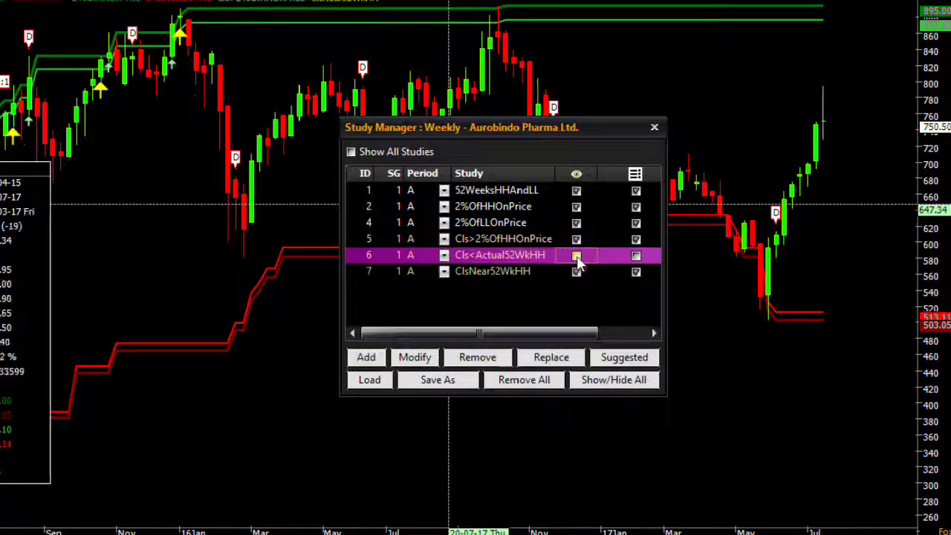
{"action": "left_click", "coordinate": [576, 238]}
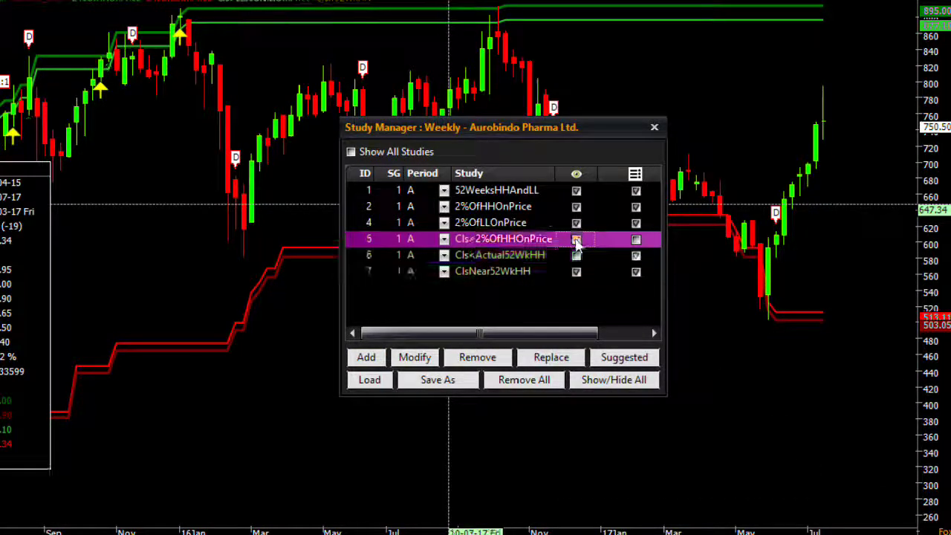
{"action": "left_click_drag", "start_coordinate": [532, 127], "coordinate": [651, 118]}
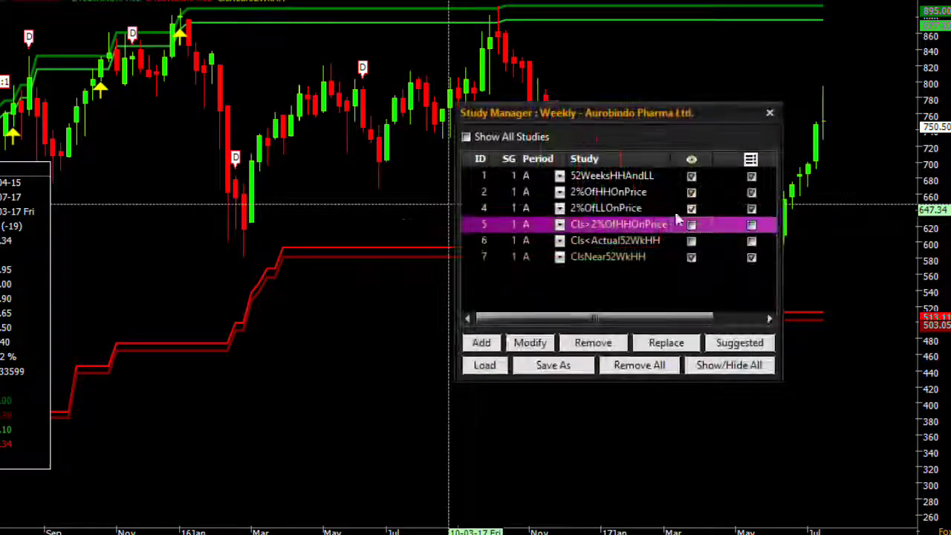
{"action": "left_click", "coordinate": [620, 257]}
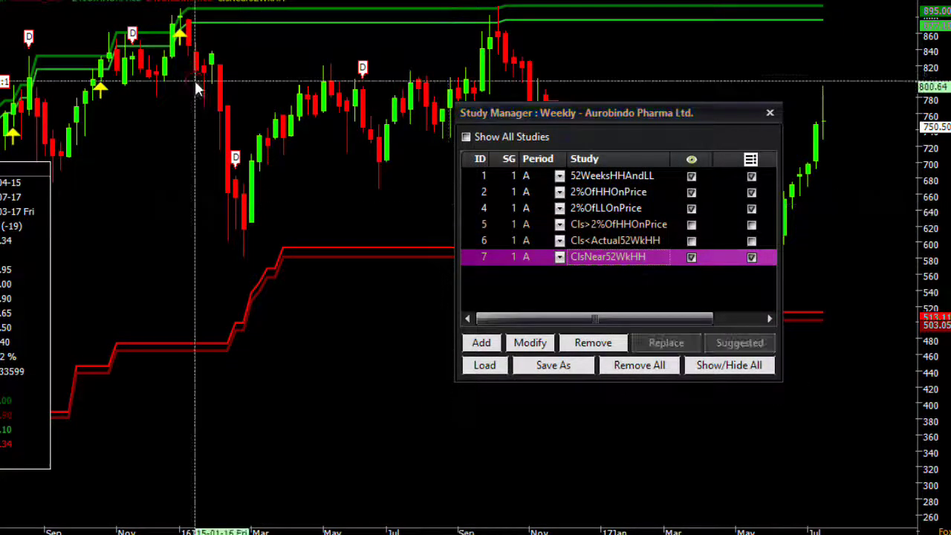
{"action": "left_click", "coordinate": [769, 113]}
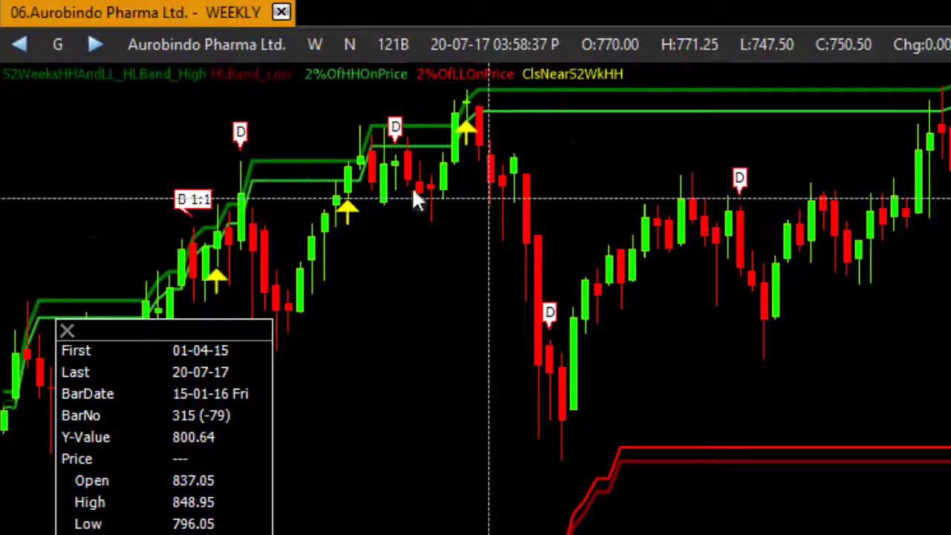
Step: Inspect the yellow-arrow bars, including 23-10-15, 13-05-16 and 30-09-16, in the data window
{"action": "left_click", "coordinate": [344, 166]}
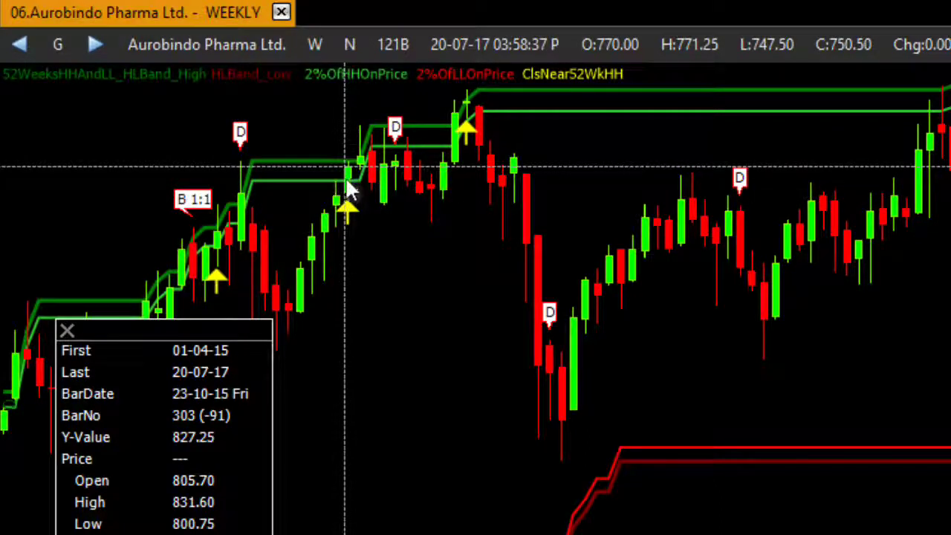
{"action": "left_click", "coordinate": [335, 164]}
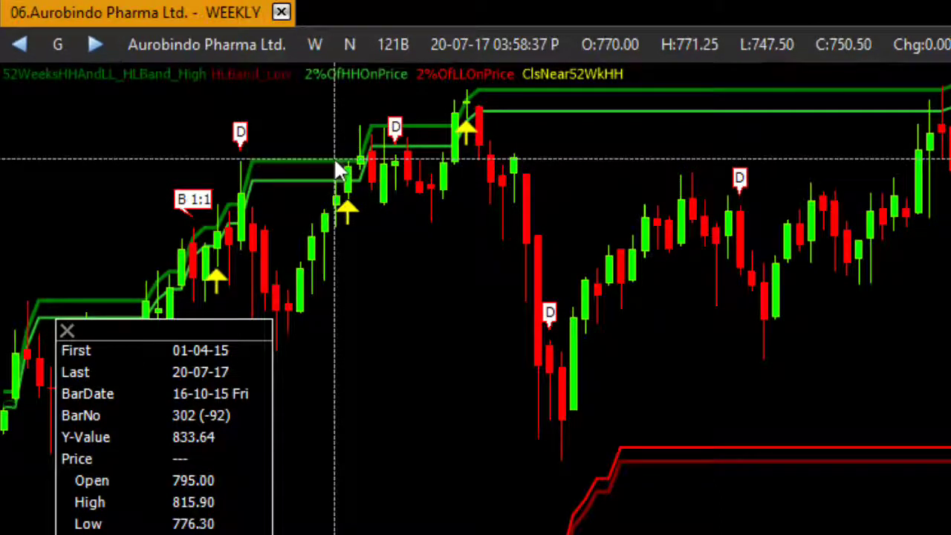
{"action": "left_click", "coordinate": [324, 184]}
{"action": "left_click", "coordinate": [327, 179]}
{"action": "left_click", "coordinate": [346, 170]}
{"action": "left_click", "coordinate": [342, 171]}
{"action": "left_click", "coordinate": [347, 172]}
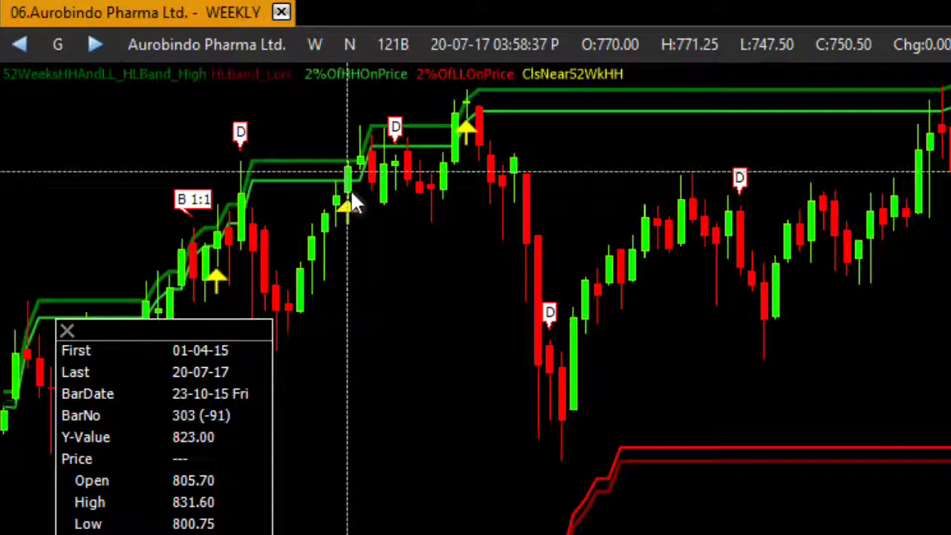
{"action": "left_click", "coordinate": [352, 198]}
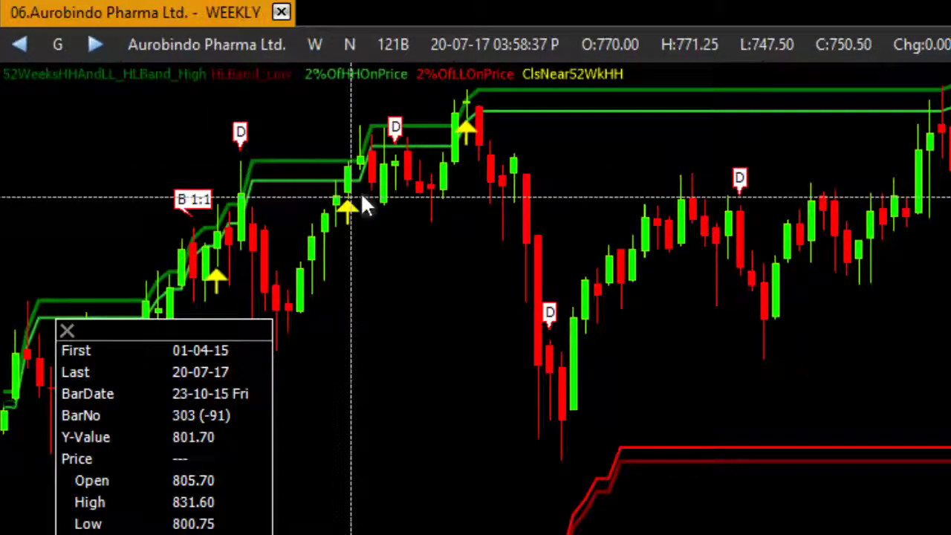
{"action": "left_click", "coordinate": [697, 315]}
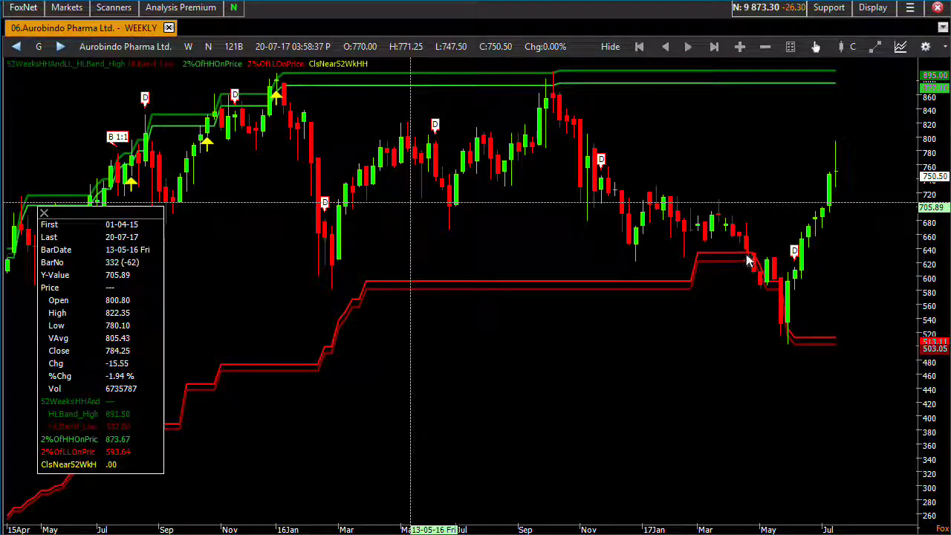
{"action": "left_click", "coordinate": [547, 227]}
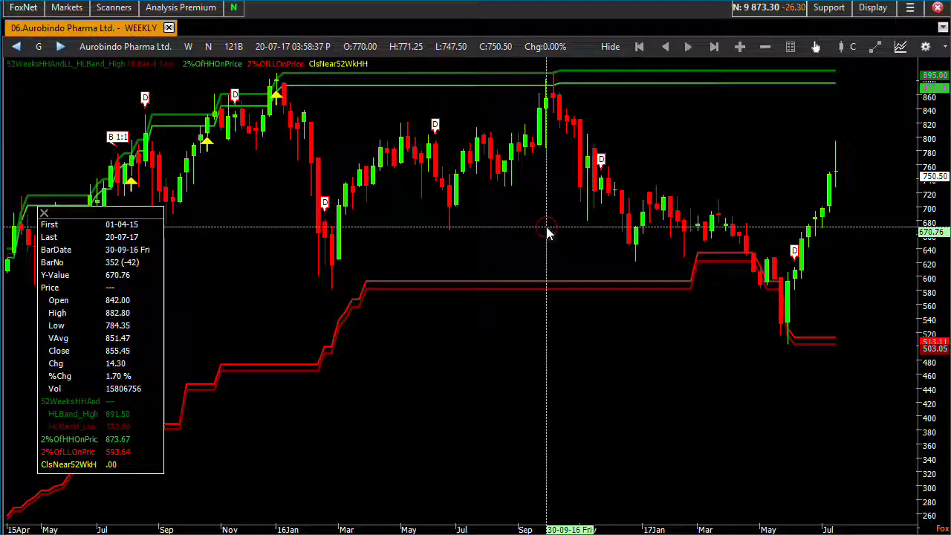
Step: Reopen the Study Manager and add an Is Above Line condition via 'is a'
{"action": "double_click", "coordinate": [551, 188]}
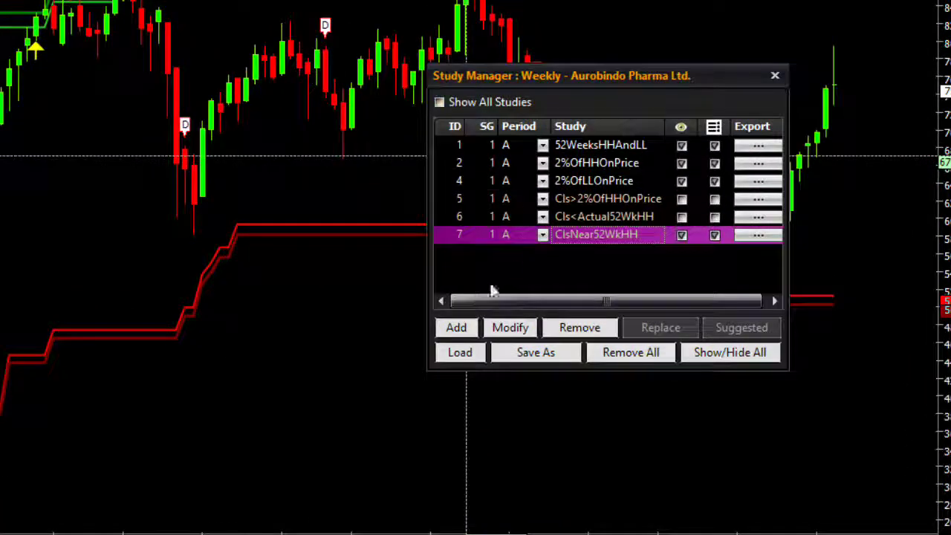
{"action": "left_click", "coordinate": [455, 326]}
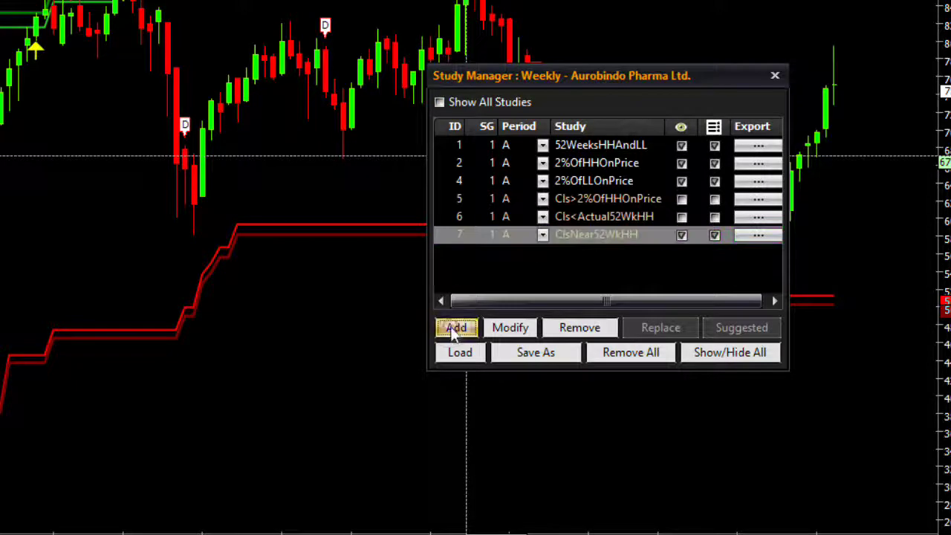
{"action": "type", "text": "is a"}
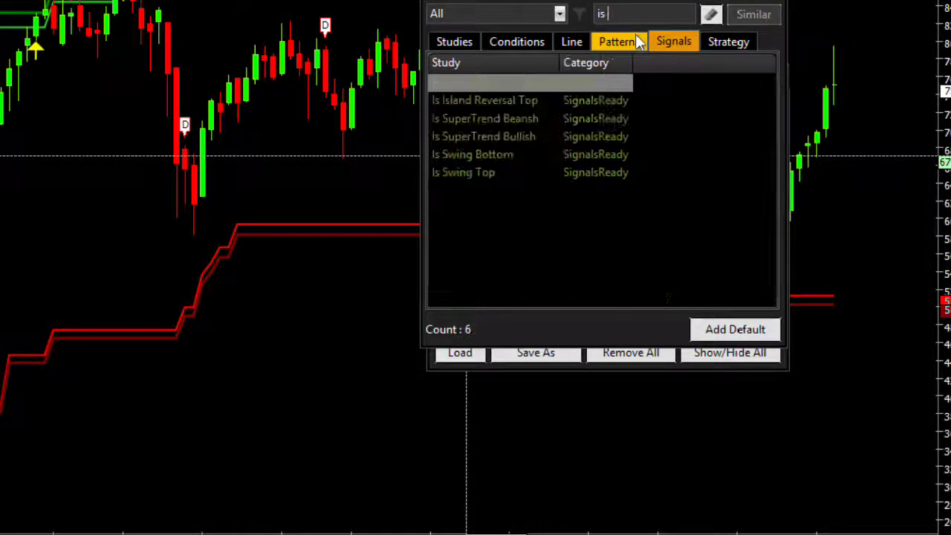
{"action": "left_click", "coordinate": [494, 100]}
{"action": "double_click", "coordinate": [495, 100]}
Step: Compare CloseLine against the 52-week low band as a Short signal
{"action": "left_click", "coordinate": [630, 69]}
{"action": "left_click", "coordinate": [621, 138]}
{"action": "left_click", "coordinate": [630, 98]}
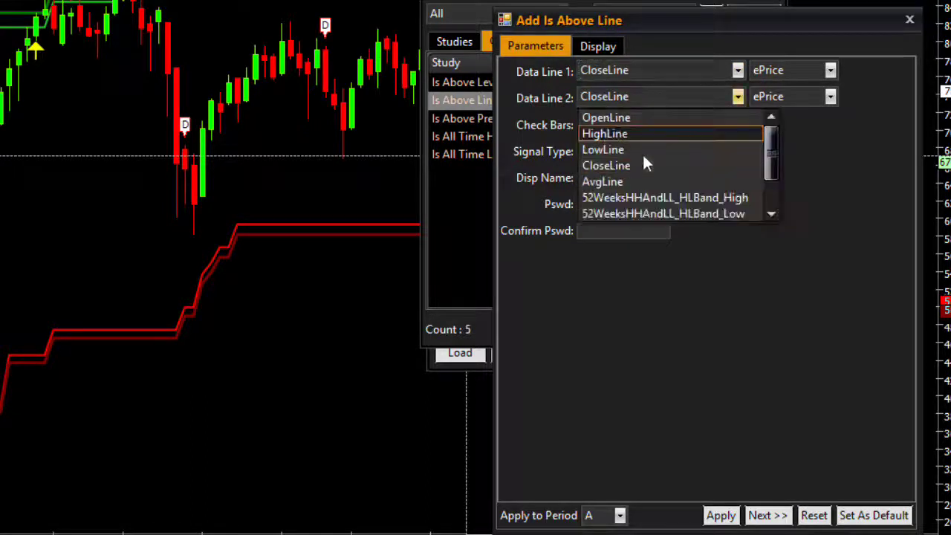
{"action": "left_click", "coordinate": [668, 212]}
{"action": "left_click", "coordinate": [602, 151]}
{"action": "left_click", "coordinate": [595, 170]}
Step: Name the condition Cls>Actual52WkLL and apply it
{"action": "left_click", "coordinate": [603, 178]}
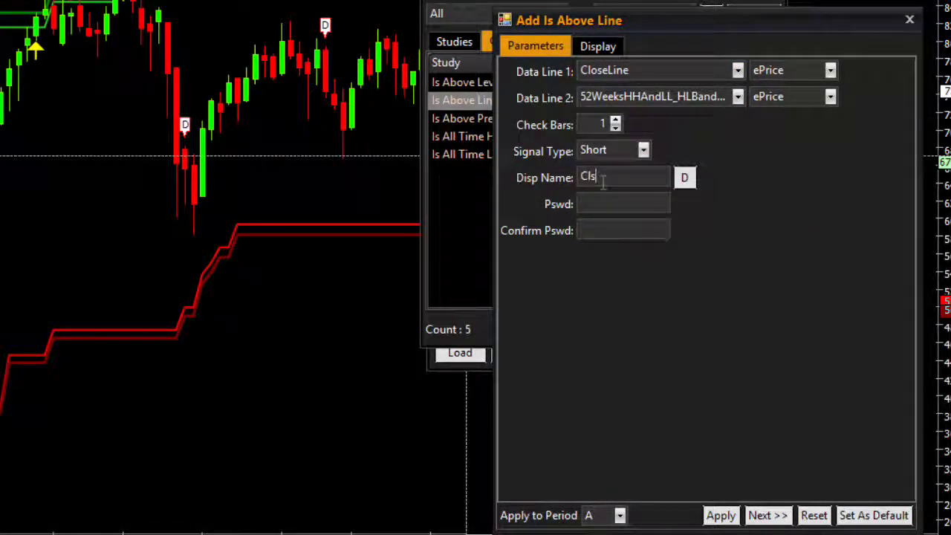
{"action": "type", "text": "Cls>52WkLowe"}
{"action": "key", "text": "BackSpace"}
{"action": "key", "text": "BackSpace"}
{"action": "key", "text": "BackSpace"}
{"action": "key", "text": "BackSpace"}
{"action": "key", "text": "BackSpace"}
{"action": "key", "text": "BackSpace"}
{"action": "type", "text": "Actual52W"}
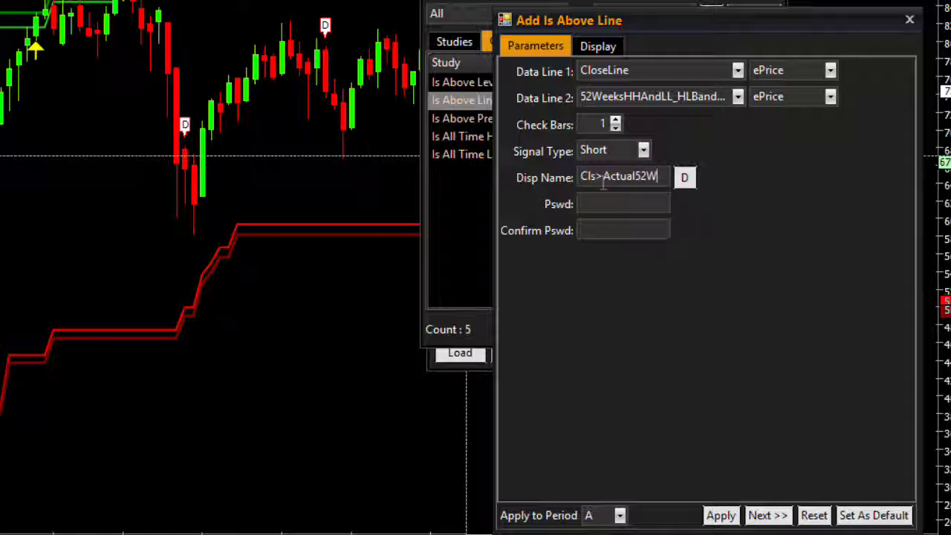
{"action": "type", "text": "kLL"}
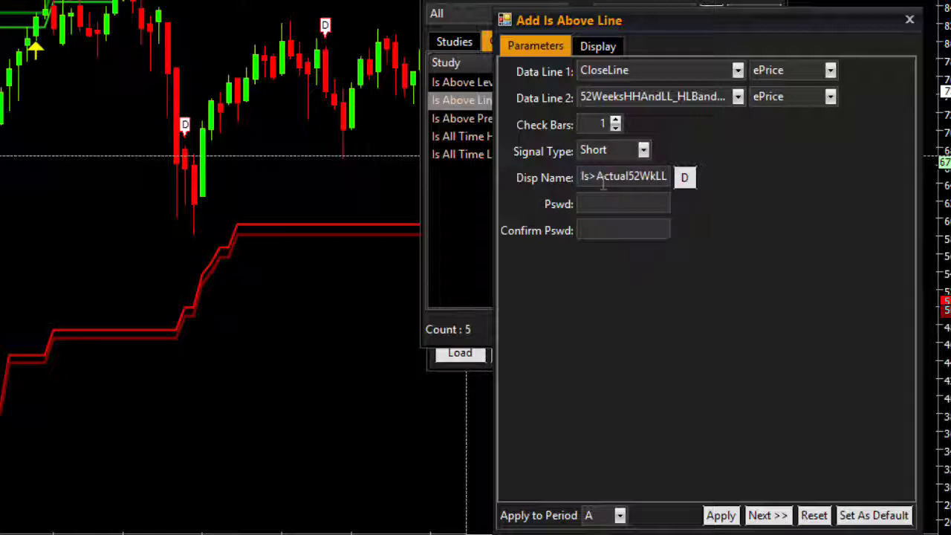
{"action": "left_click", "coordinate": [724, 516]}
{"action": "left_click", "coordinate": [468, 332]}
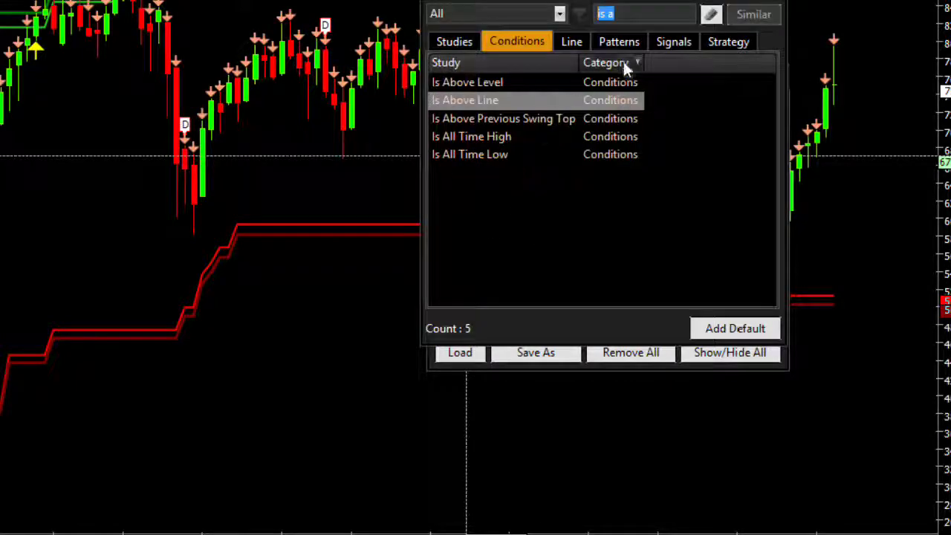
Step: Add an Is Below Line condition comparing CloseLine against 2%OfLLOnPrice
{"action": "key", "text": "BackSpace"}
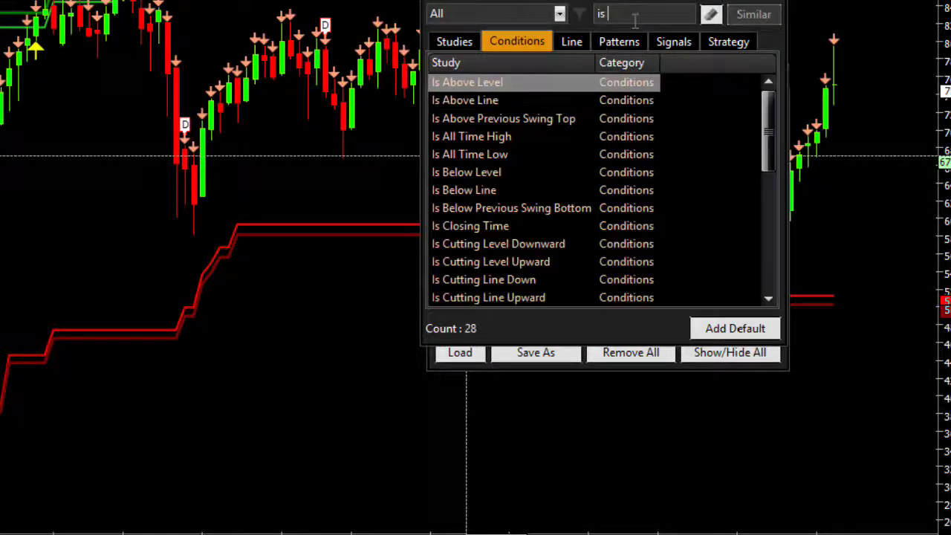
{"action": "type", "text": "b"}
{"action": "double_click", "coordinate": [487, 103]}
{"action": "left_click", "coordinate": [635, 72]}
{"action": "left_click", "coordinate": [618, 139]}
{"action": "left_click", "coordinate": [651, 98]}
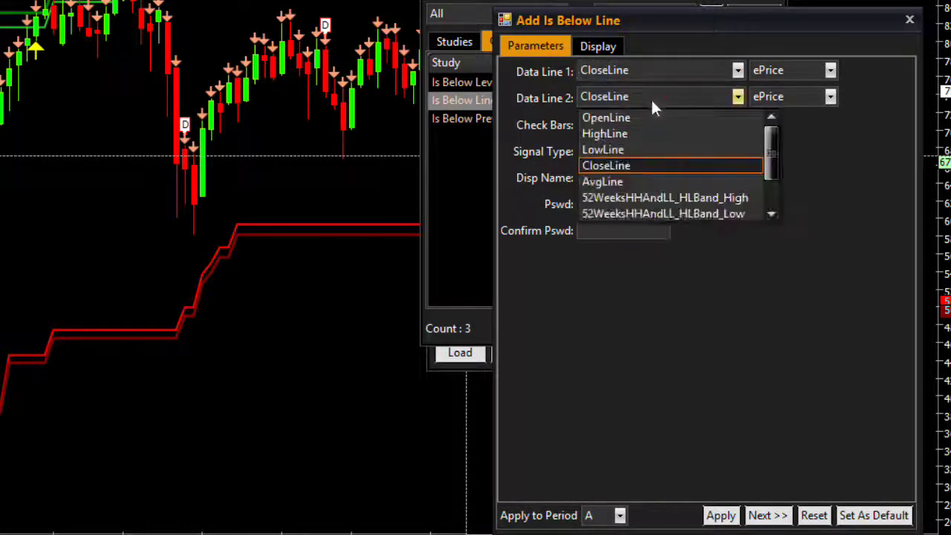
{"action": "scroll", "coordinate": [678, 211], "scroll_direction": "down", "scroll_amount": 1}
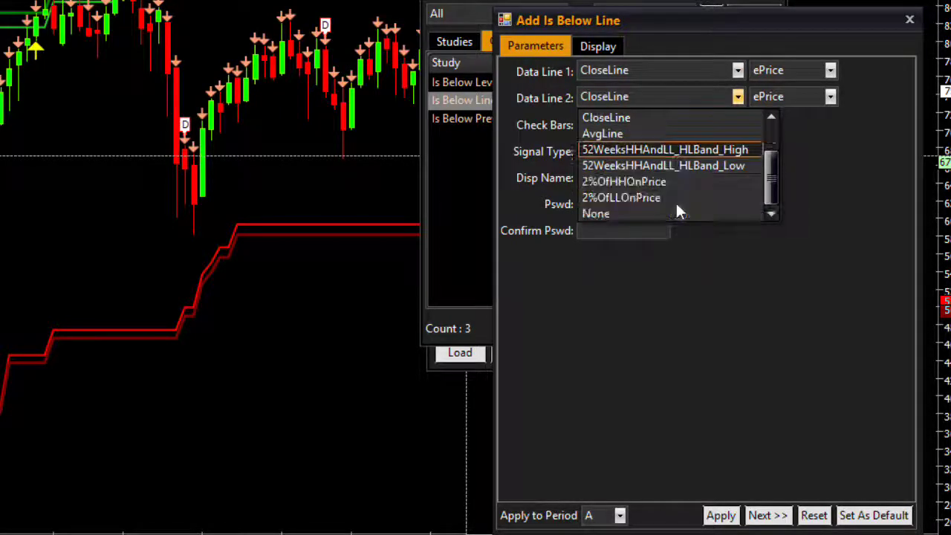
{"action": "left_click", "coordinate": [625, 195]}
Step: Make it a Short signal named Cls<2%Of52WkLLOnPrice and apply
{"action": "left_click", "coordinate": [616, 151]}
{"action": "left_click", "coordinate": [606, 169]}
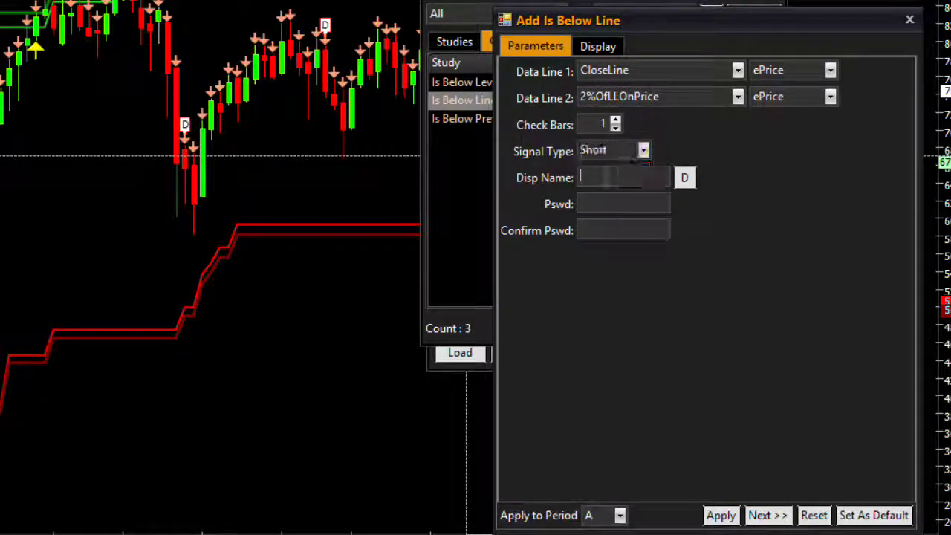
{"action": "left_click", "coordinate": [606, 182]}
{"action": "type", "text": "Cls<2%Of"}
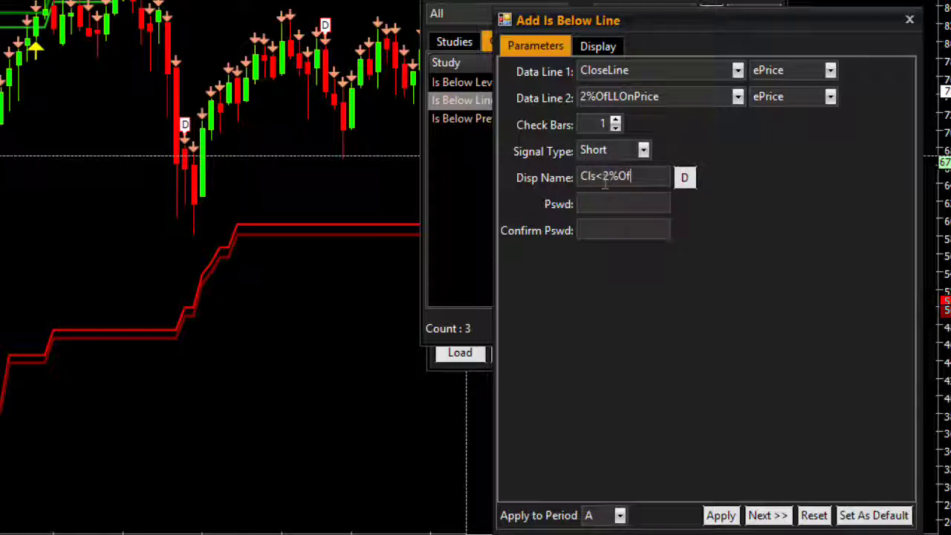
{"action": "type", "text": "52WkLL"}
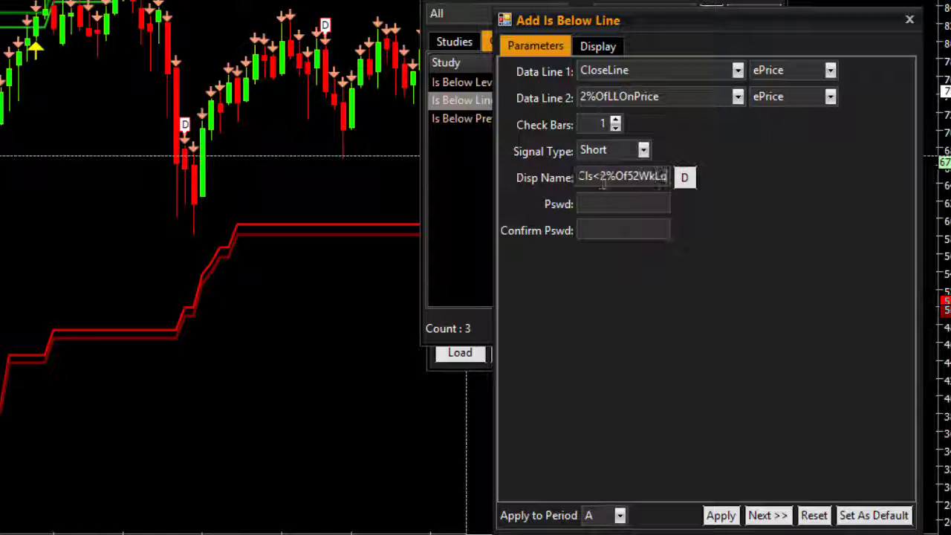
{"action": "type", "text": "OnPrice"}
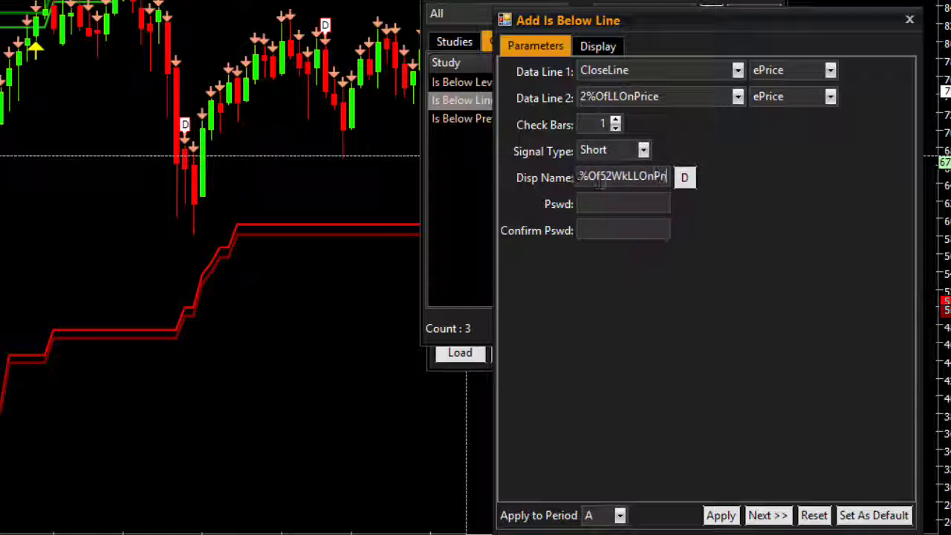
{"action": "left_click", "coordinate": [721, 515]}
{"action": "left_click", "coordinate": [461, 330]}
Step: Add an Anding of Signals study using eSellSignal for both lines
{"action": "type", "text": "anding"}
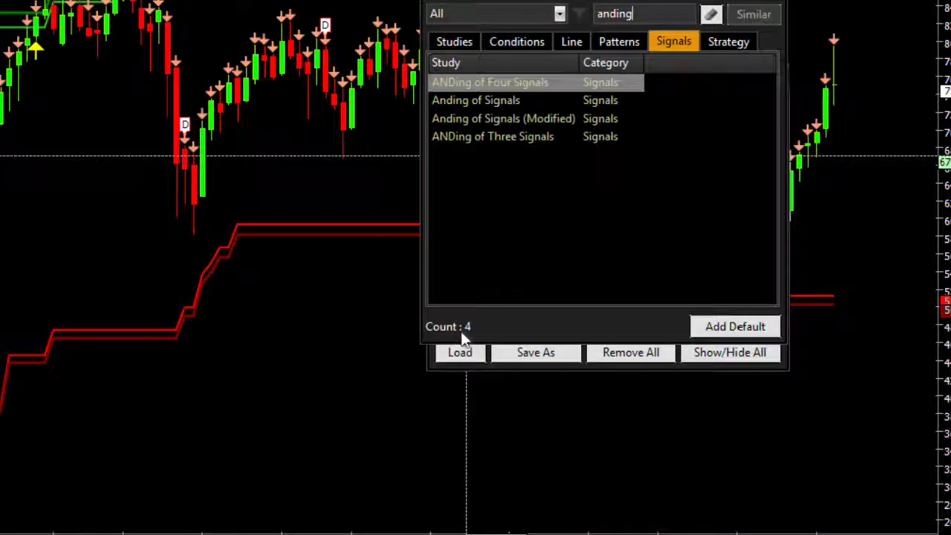
{"action": "double_click", "coordinate": [481, 103]}
{"action": "left_click", "coordinate": [789, 73]}
{"action": "left_click", "coordinate": [781, 123]}
{"action": "left_click", "coordinate": [787, 97]}
{"action": "left_click", "coordinate": [781, 150]}
Step: Combine Cls>Actual52WkLL with Cls<2%Of52WkLLOnPrice as Short, named ClsNear52WkLL
{"action": "left_click", "coordinate": [675, 68]}
{"action": "left_click", "coordinate": [675, 68]}
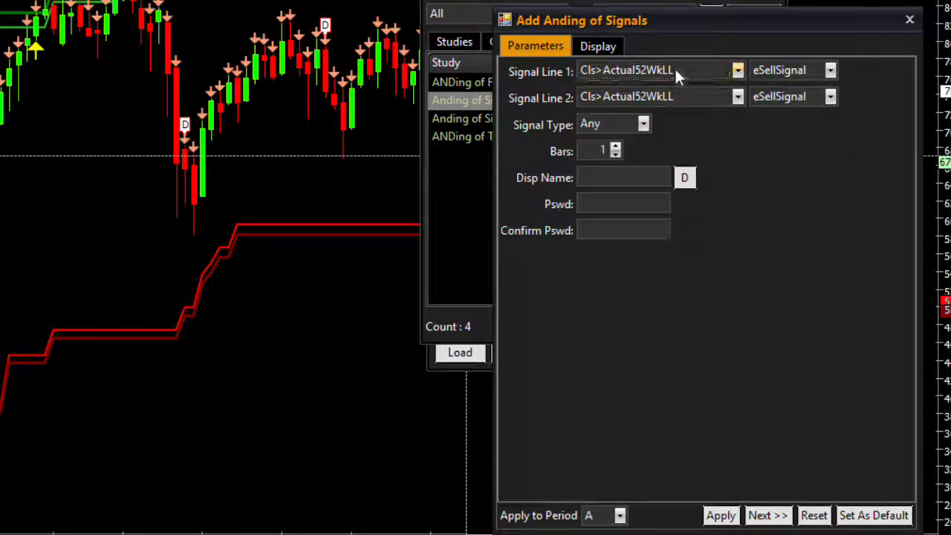
{"action": "left_click", "coordinate": [635, 95]}
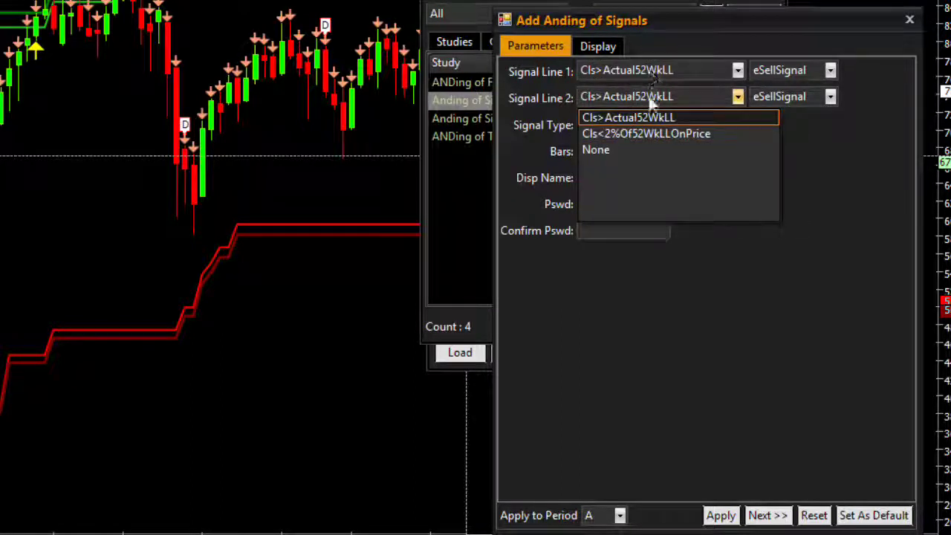
{"action": "left_click", "coordinate": [633, 134]}
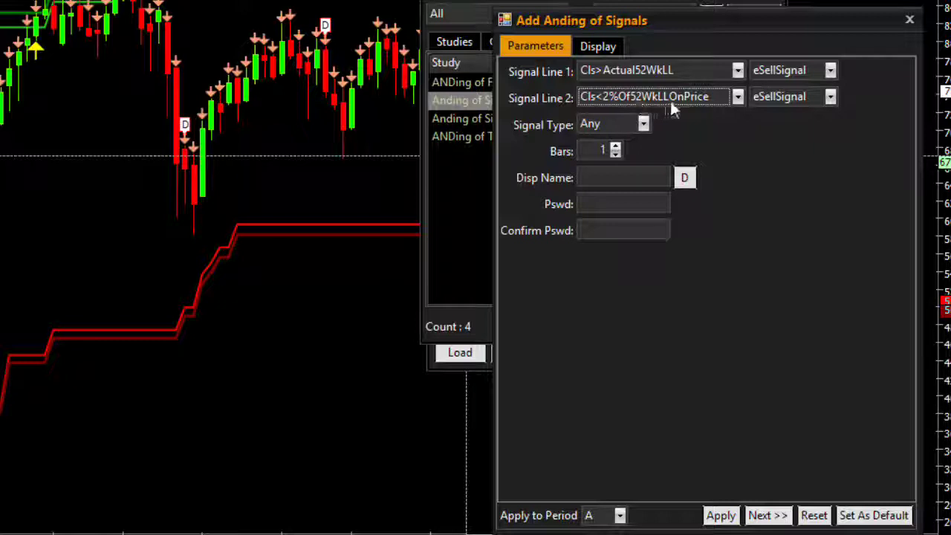
{"action": "left_click", "coordinate": [605, 123]}
{"action": "left_click", "coordinate": [604, 141]}
{"action": "left_click", "coordinate": [606, 174]}
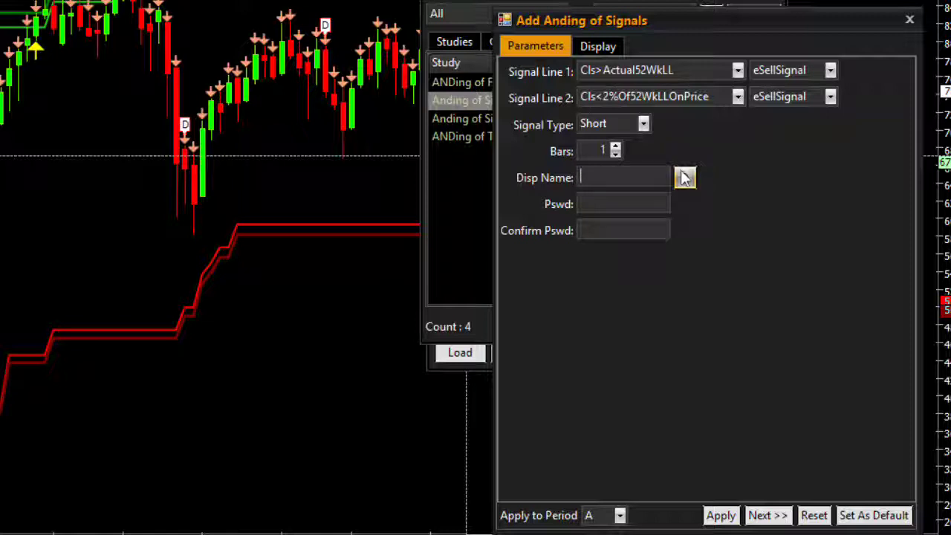
{"action": "type", "text": "ClsNear52WkLL"}
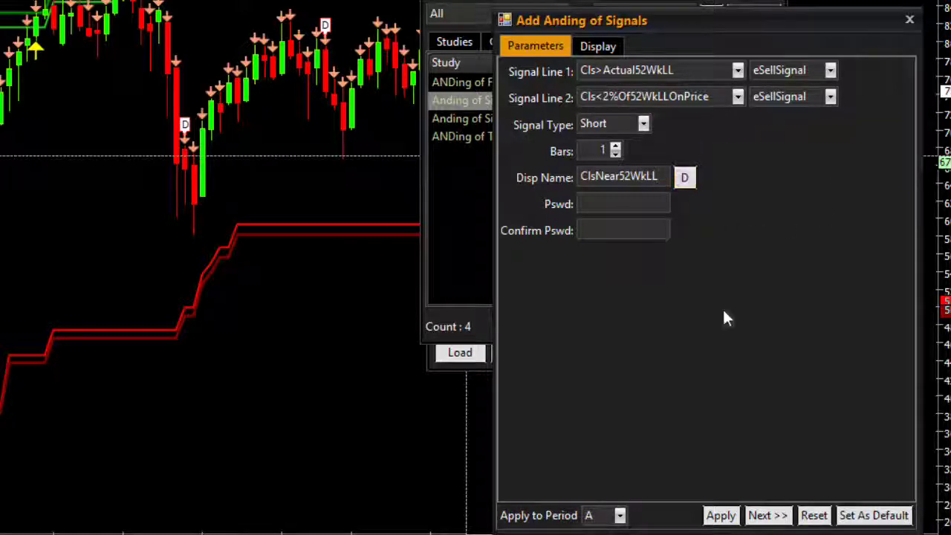
Step: Give the sell arrows thickness 5 and magenta colour, then apply the study
{"action": "left_click", "coordinate": [761, 515]}
{"action": "double_click", "coordinate": [815, 178]}
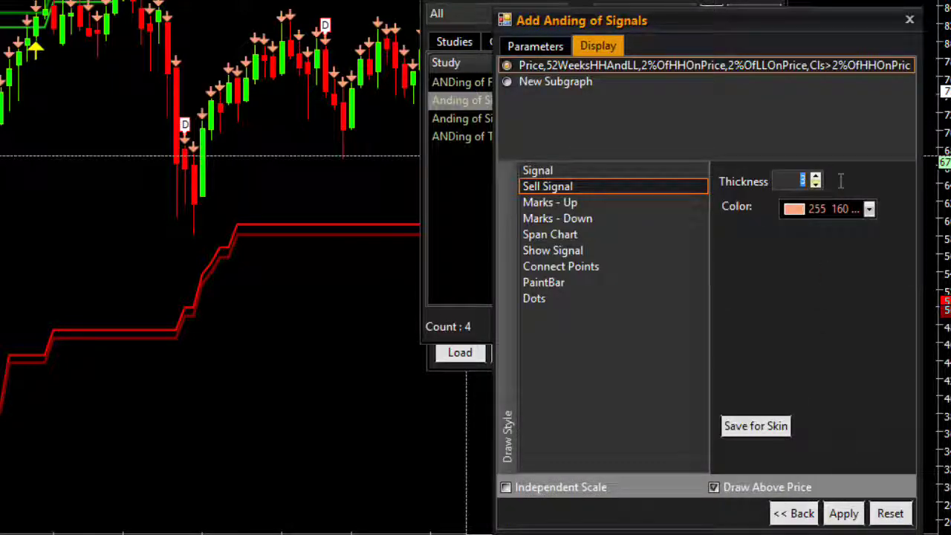
{"action": "left_click", "coordinate": [847, 209]}
{"action": "left_click", "coordinate": [938, 295]}
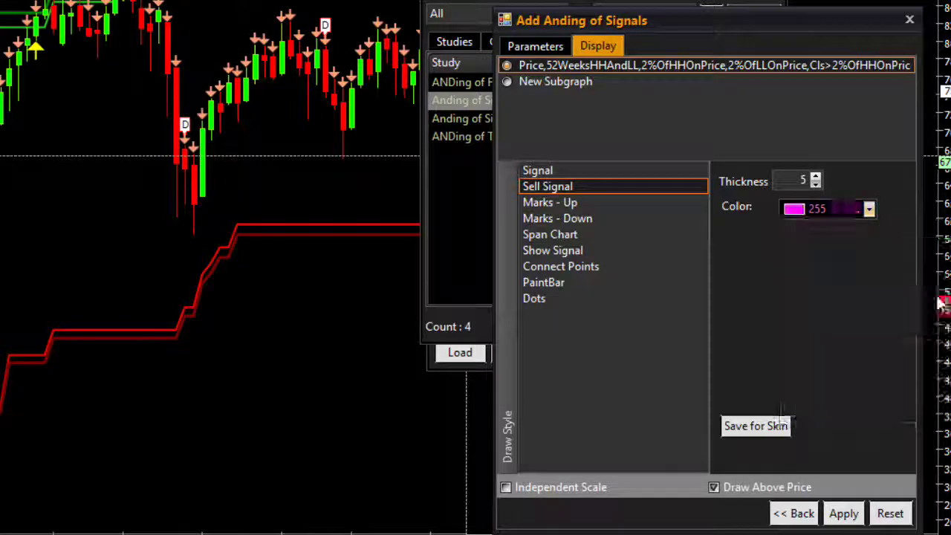
{"action": "left_click", "coordinate": [843, 513]}
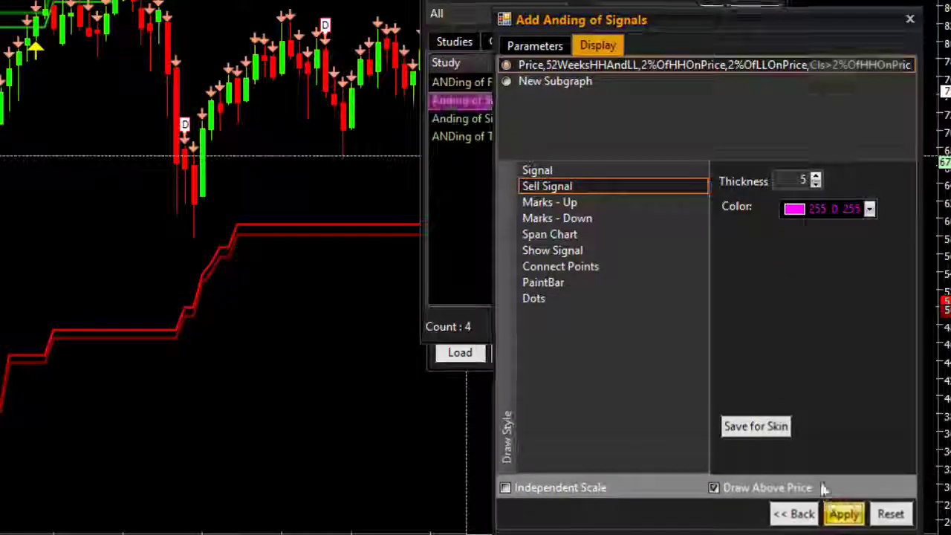
Step: Hide the Cls<2%Of52WkLLOnPrice and Cls>Actual52WkLL studies, then zoom the chart to review signals
{"action": "left_click", "coordinate": [709, 270]}
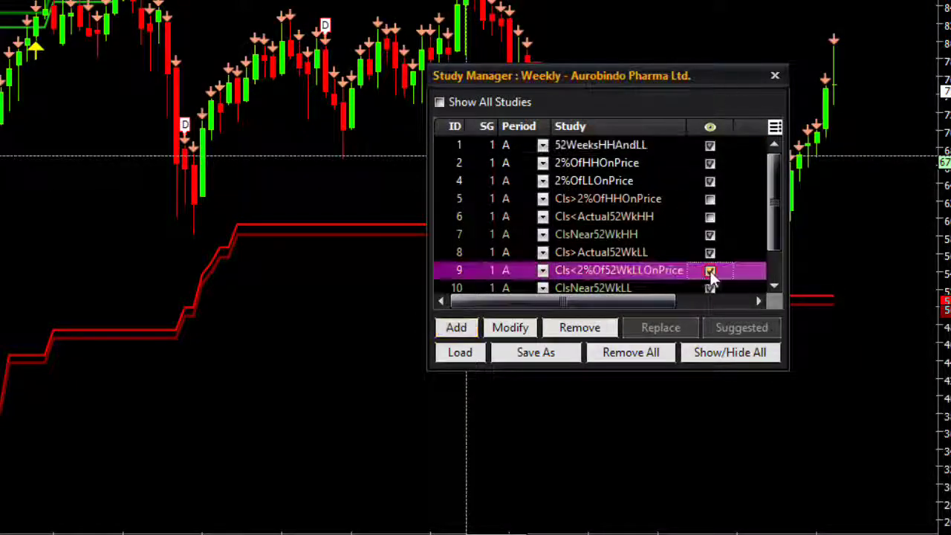
{"action": "left_click", "coordinate": [709, 253]}
{"action": "scroll", "coordinate": [772, 231], "scroll_direction": "down", "scroll_amount": 1}
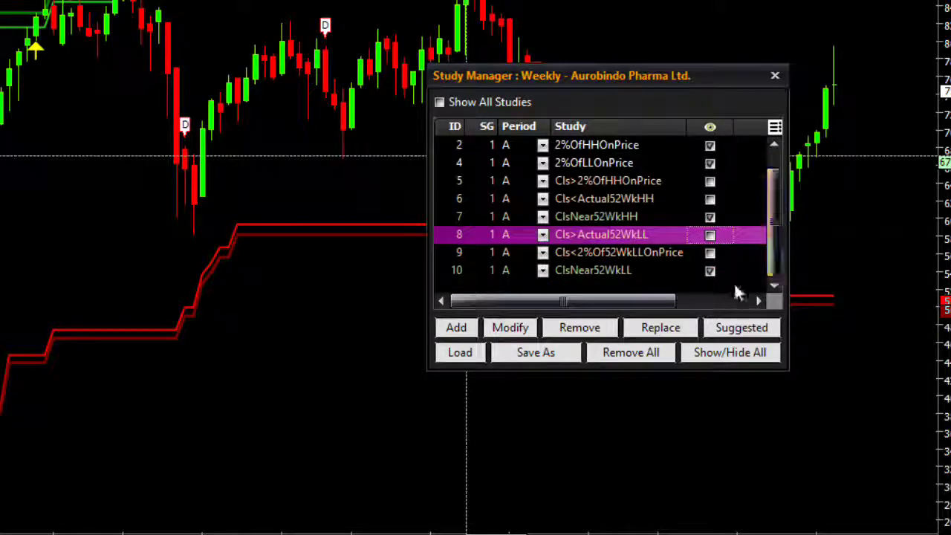
{"action": "left_click", "coordinate": [775, 75]}
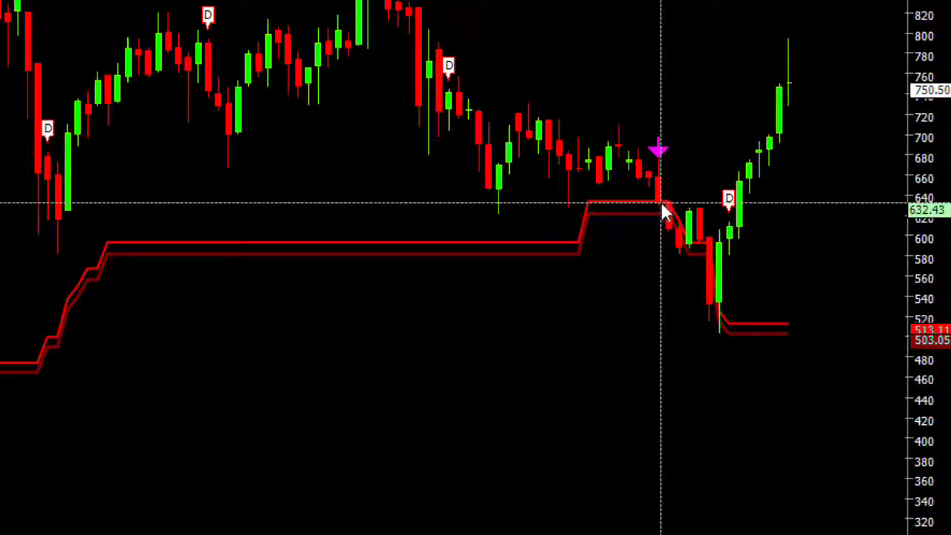
{"action": "scroll", "coordinate": [459, 213], "scroll_direction": "down", "scroll_amount": 3}
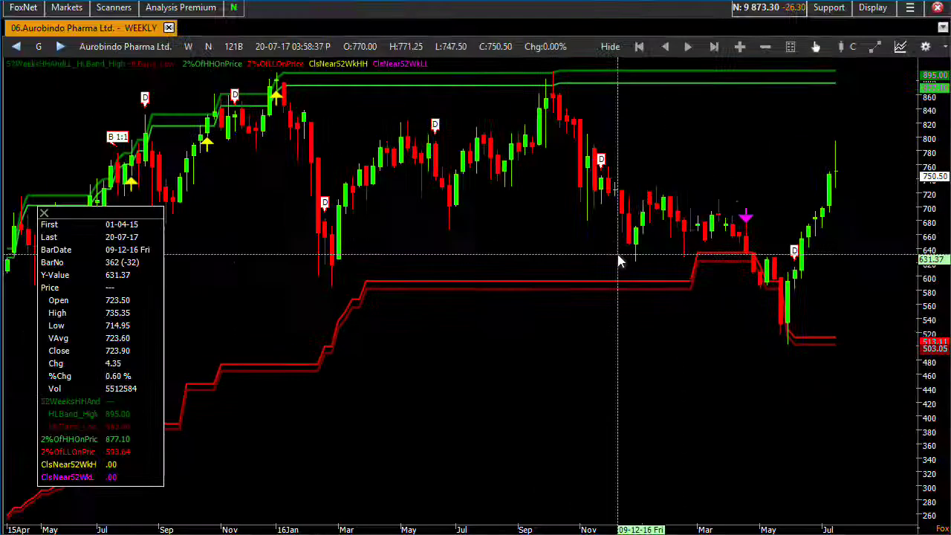
{"action": "scroll", "coordinate": [619, 260], "scroll_direction": "up", "scroll_amount": 4}
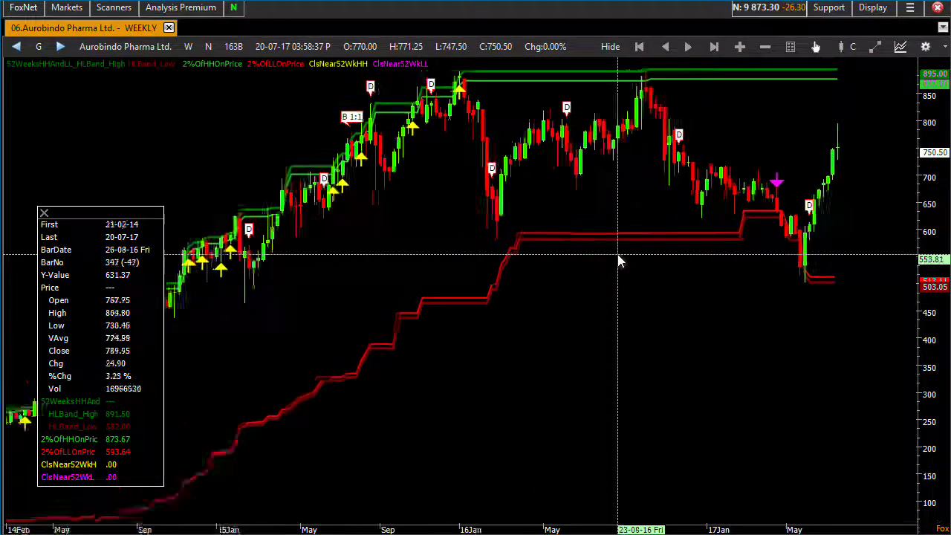
{"action": "scroll", "coordinate": [619, 260], "scroll_direction": "down", "scroll_amount": 1}
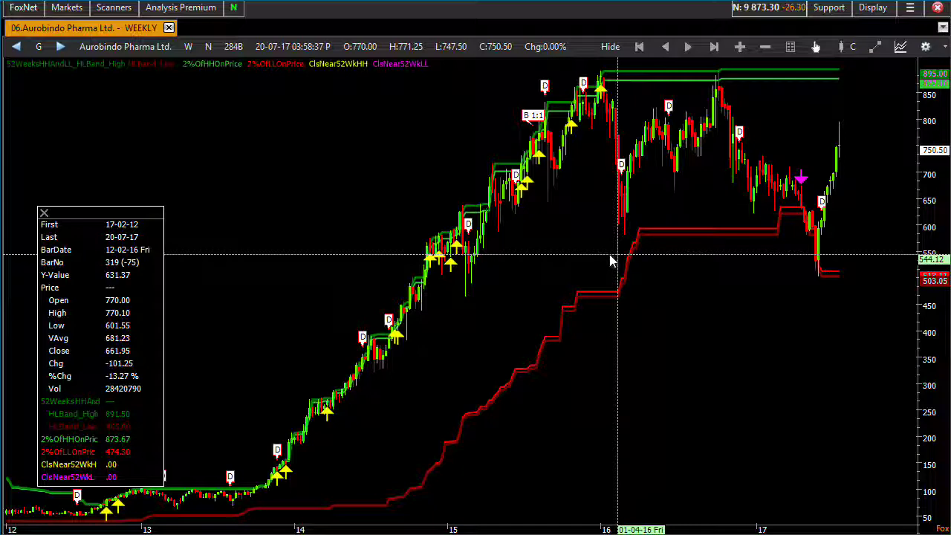
{"action": "scroll", "coordinate": [609, 260], "scroll_direction": "up", "scroll_amount": 2}
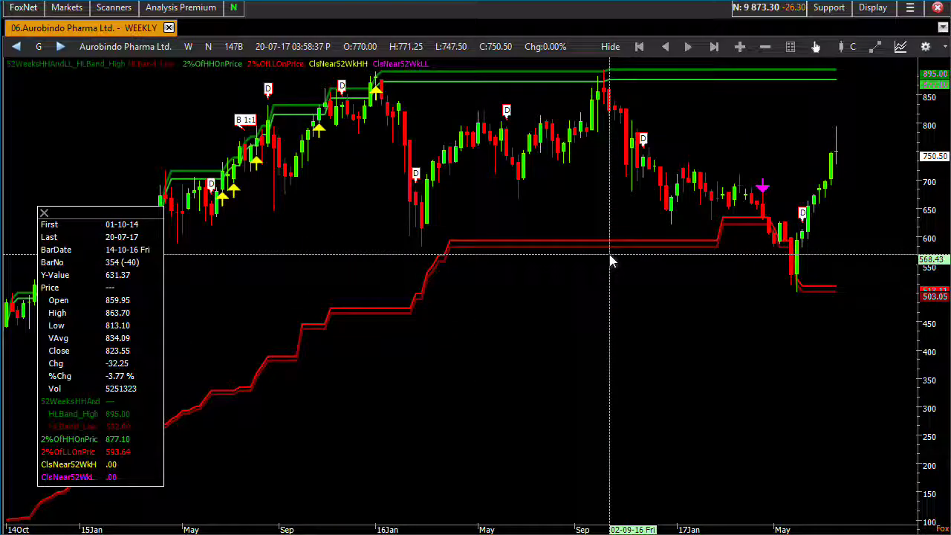